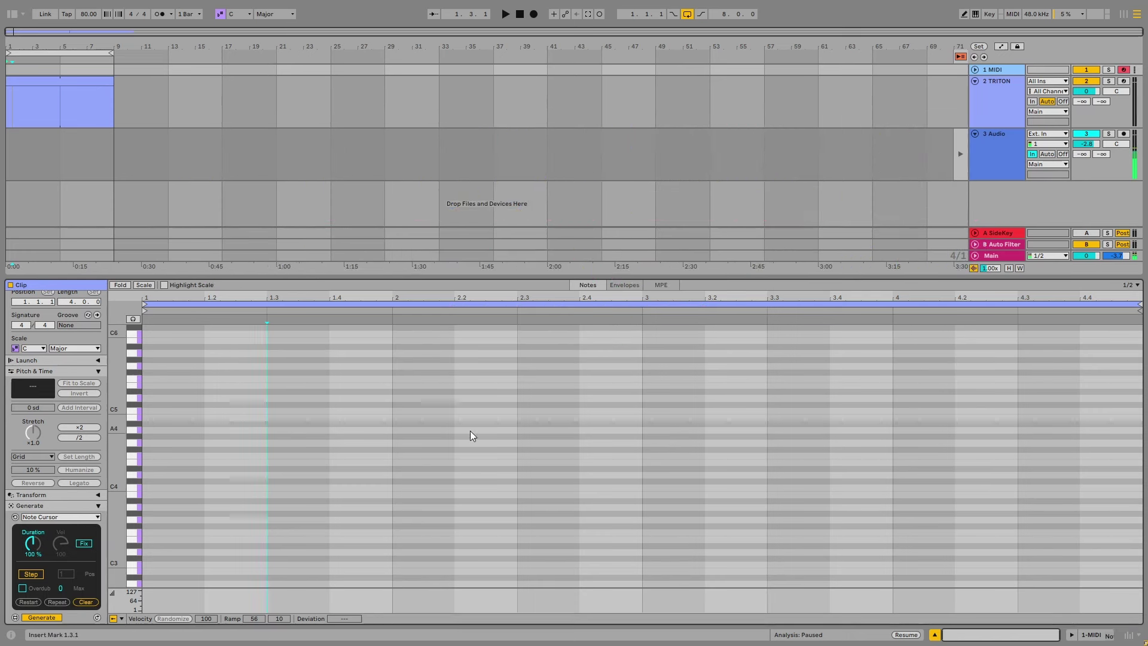
Step: Enter an F3, B3 and E4 chord at 2.3.1 and a single F4 note at 1.3.1
click(523, 409)
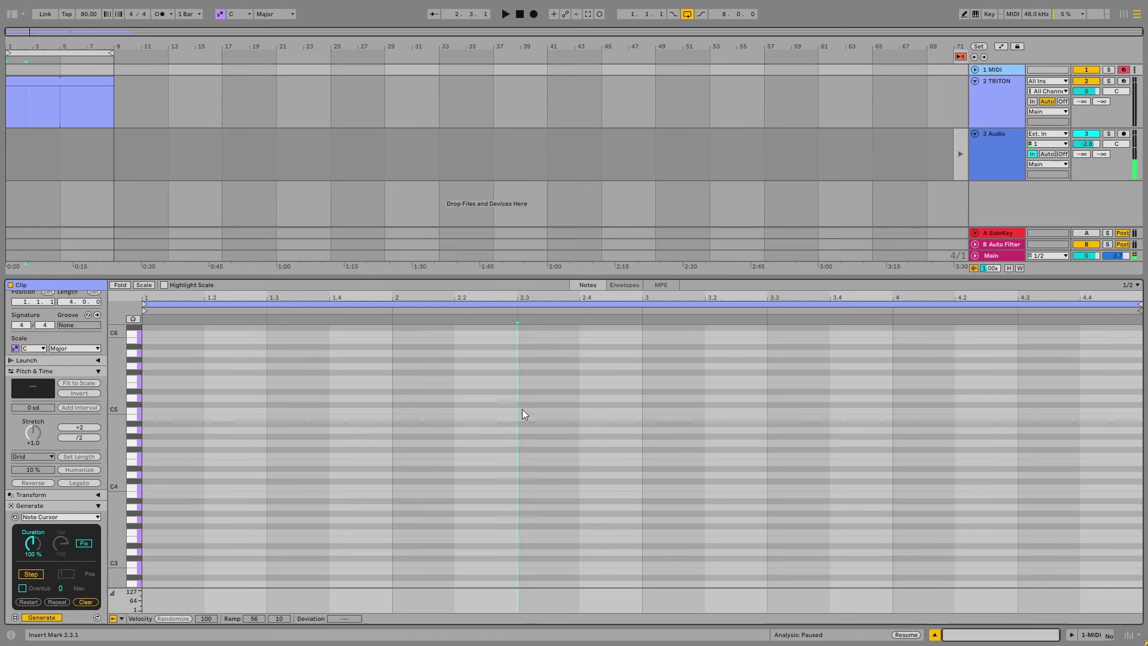
key(ctrl+v)
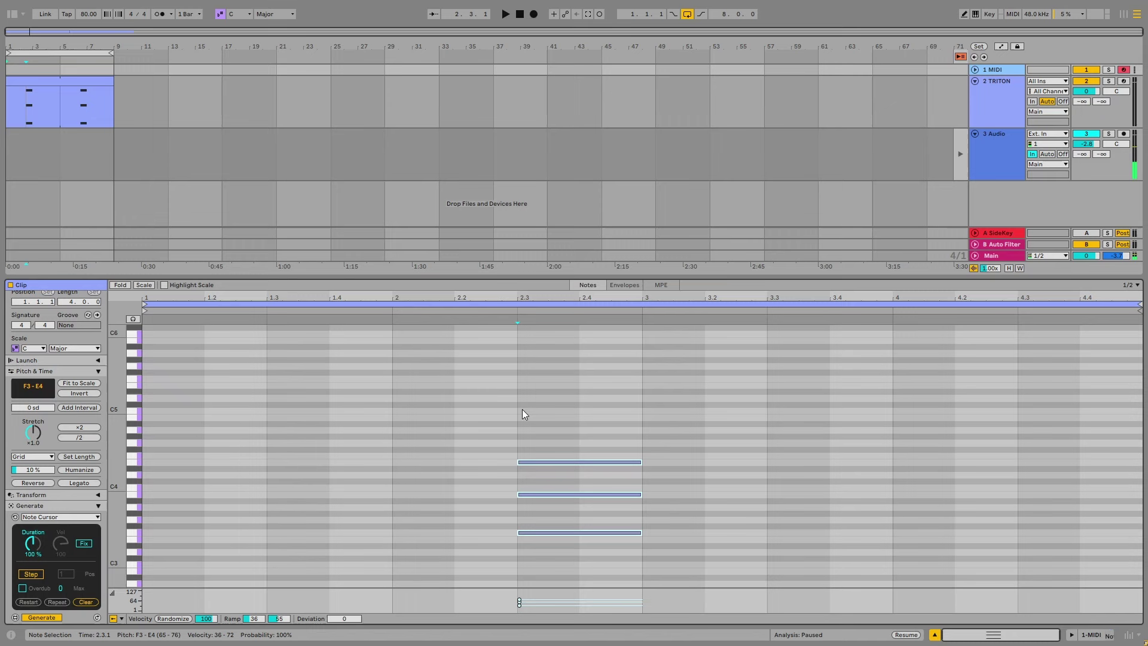
click(264, 418)
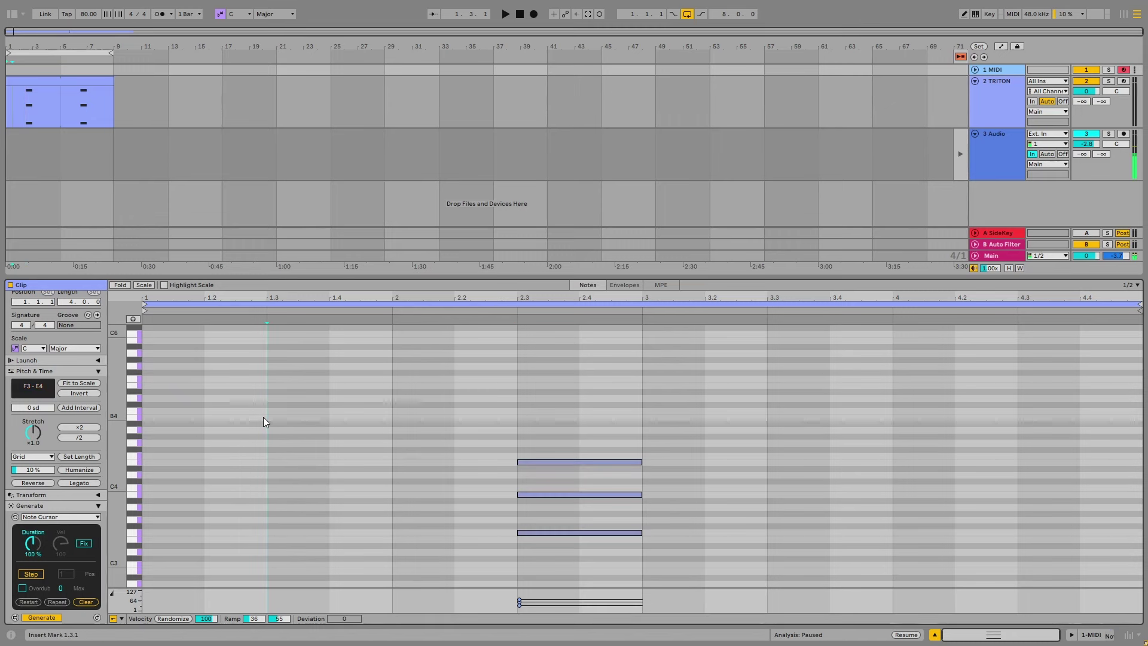
key(f)
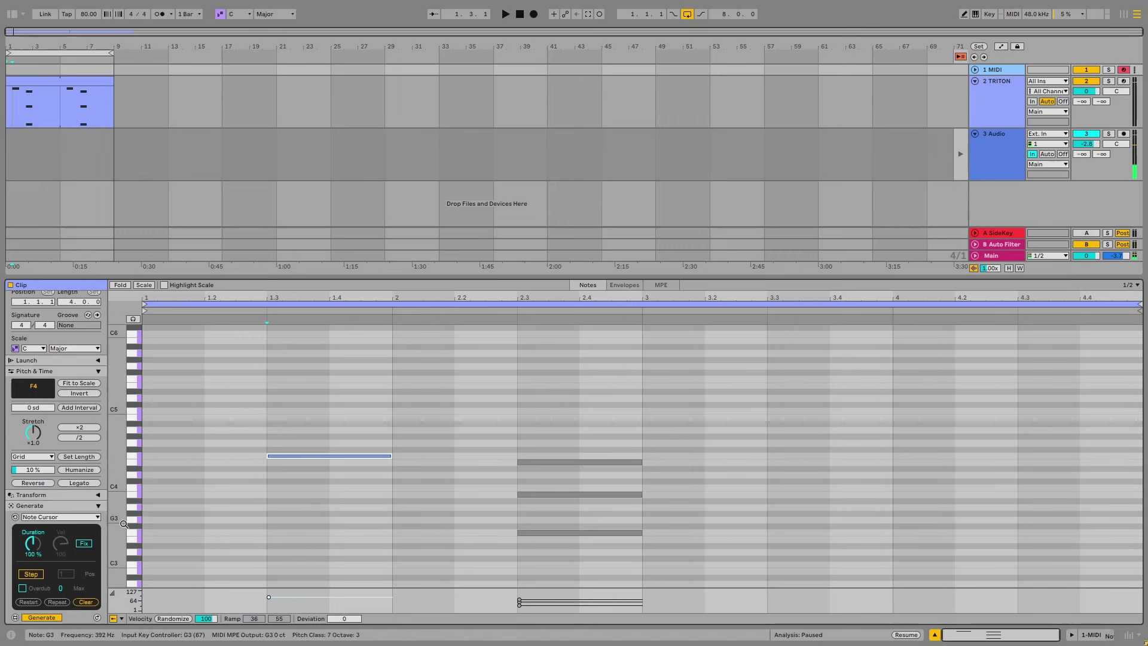
Step: Set the Note Cursor duration to 211 %, fix the velocity at 100, and enter a G3 note at 3.3.1
mouse_move(33, 543)
mouse_down()
mouse_move(33, 531)
mouse_move(34, 546)
mouse_up()
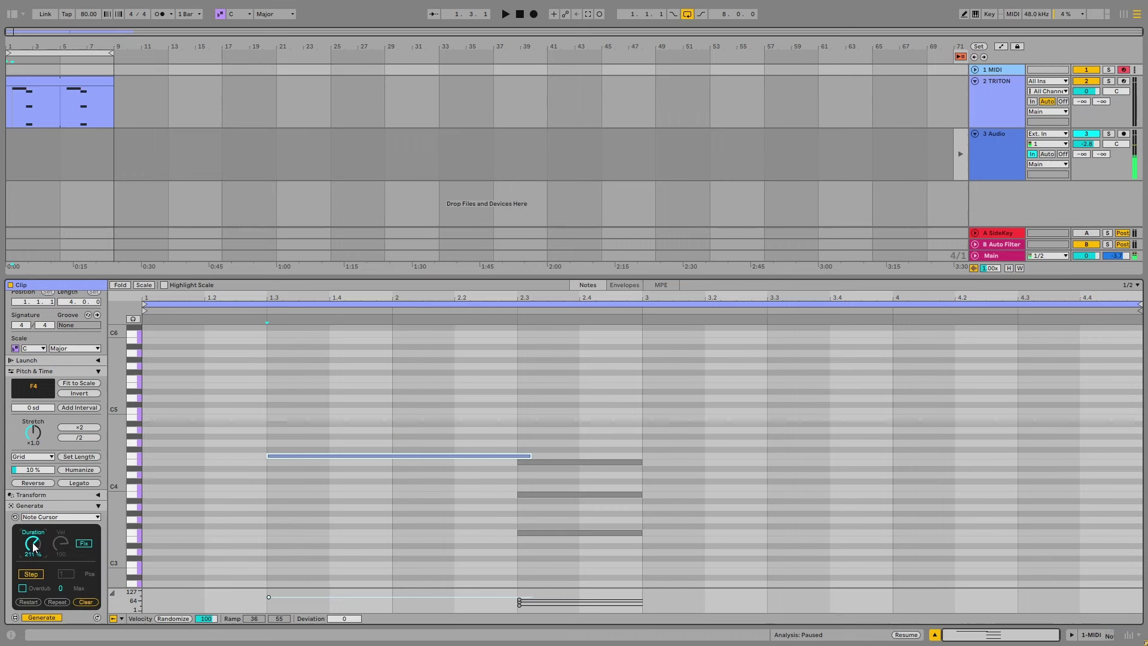
click(87, 546)
click(774, 410)
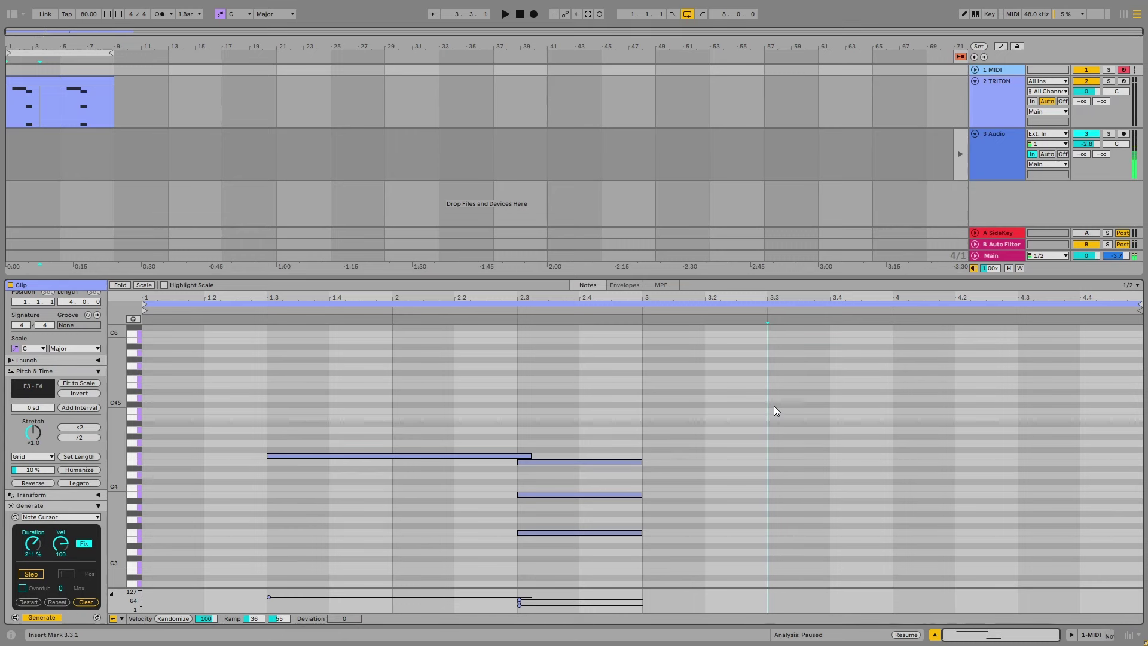
key(Down)
key(Down)
key(Down)
key(Down)
key(Down)
key(Down)
key(Down)
key(Down)
key(Down)
key(Down)
key(Down)
key(Down)
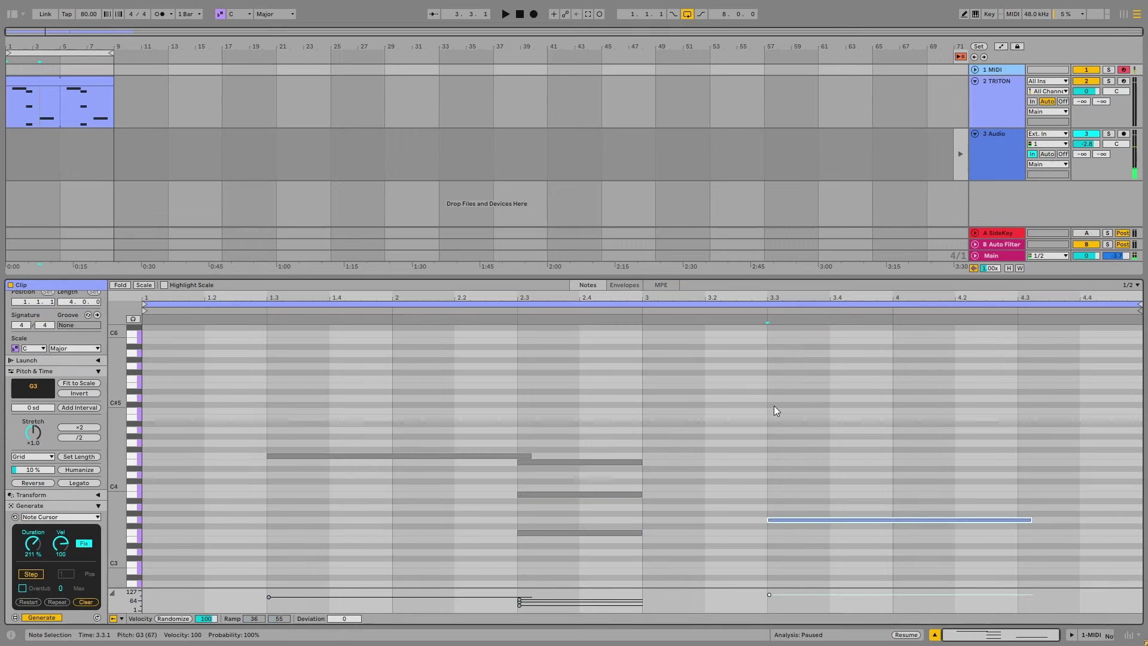
Step: Replace the note at 3.3.1 with a three-note chord of C4, F4 and B4
key(ctrl+z)
key(ctrl+z)
key(ctrl+z)
key(ctrl+z)
key(ctrl+z)
key(ctrl+z)
key(ctrl+z)
key(ctrl+z)
key(ctrl+z)
key(ctrl+z)
key(ctrl+z)
key(ctrl+z)
key(ctrl+z)
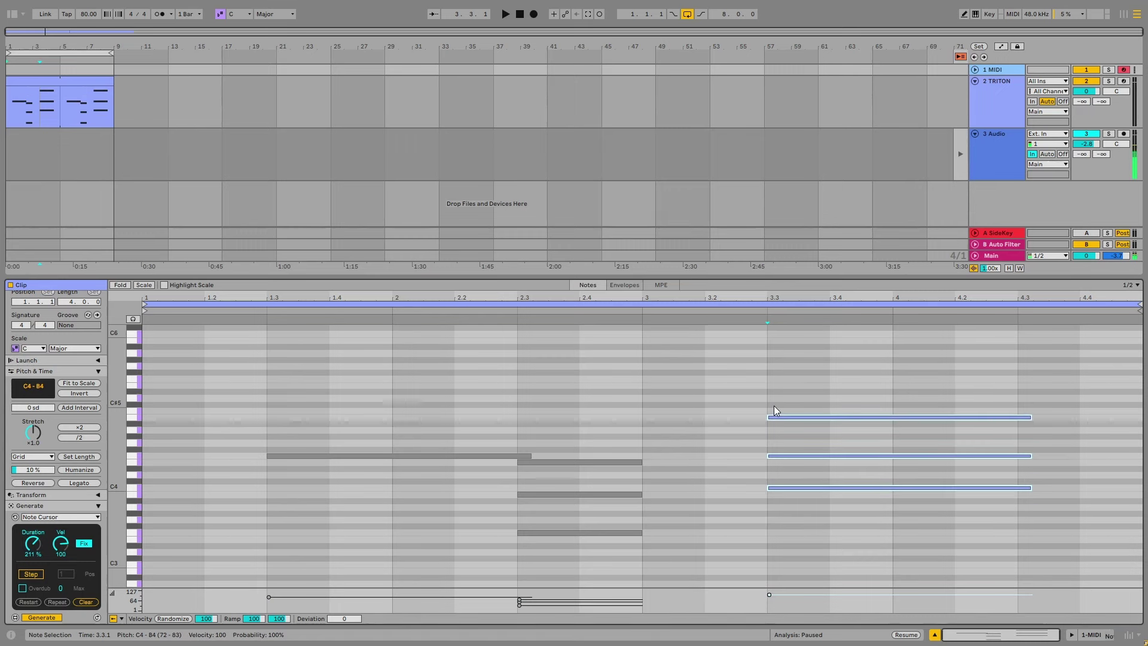
Step: Reset the Note Cursor duration to 100 %, turn off fixed velocity, and delete all notes in the clip
double_click(33, 543)
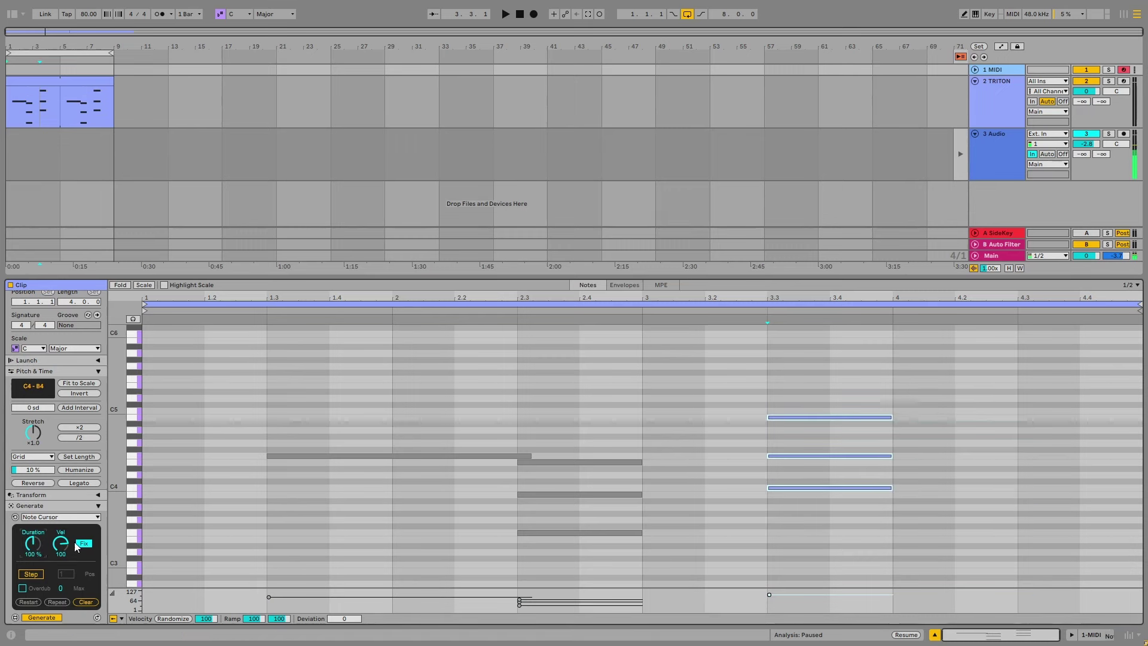
click(73, 544)
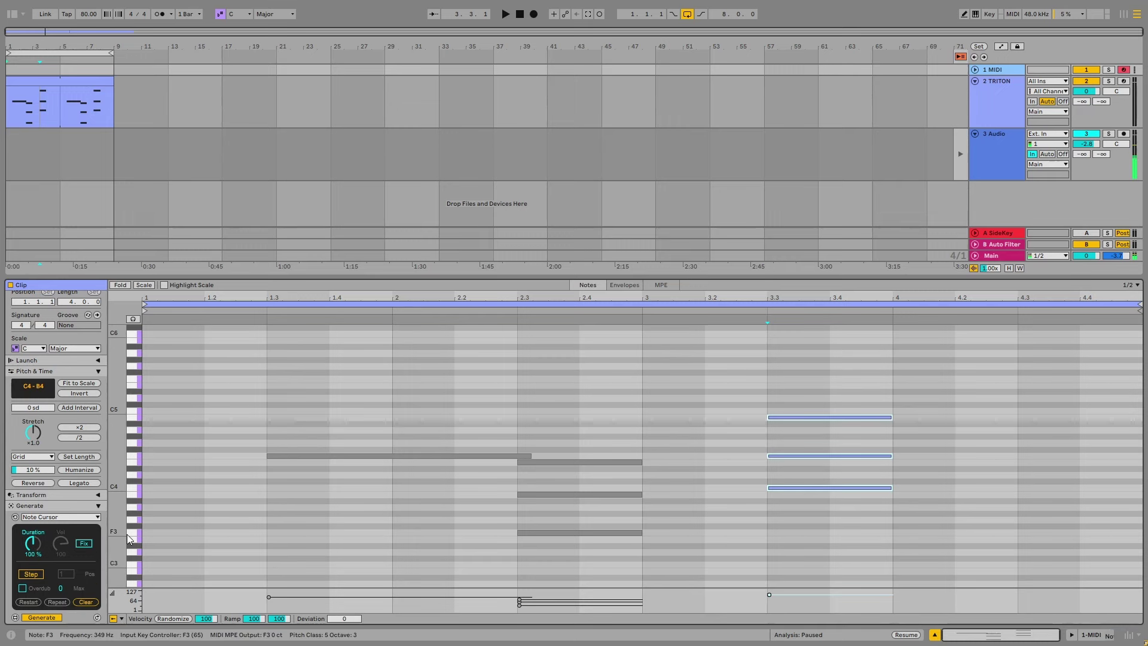
click(288, 413)
key(ctrl+a)
key(Delete)
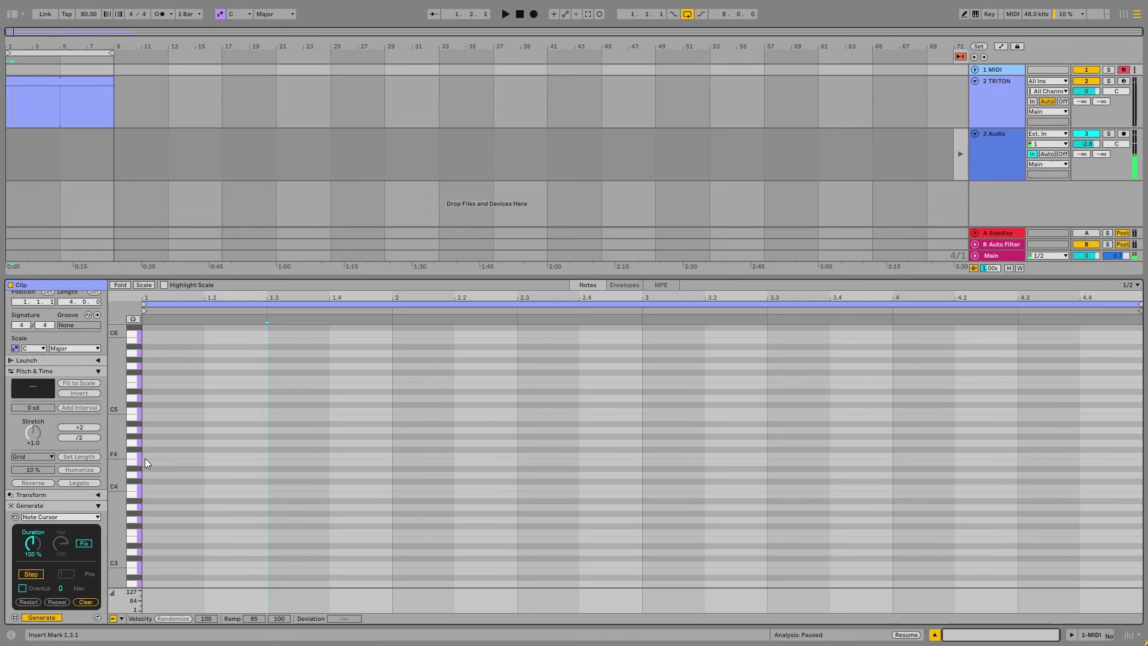
Step: Turn on Step mode at 1.1.1 and enter A#3, C#4, D#4, F#4 and A#4 as consecutive half-note steps
click(145, 458)
click(36, 571)
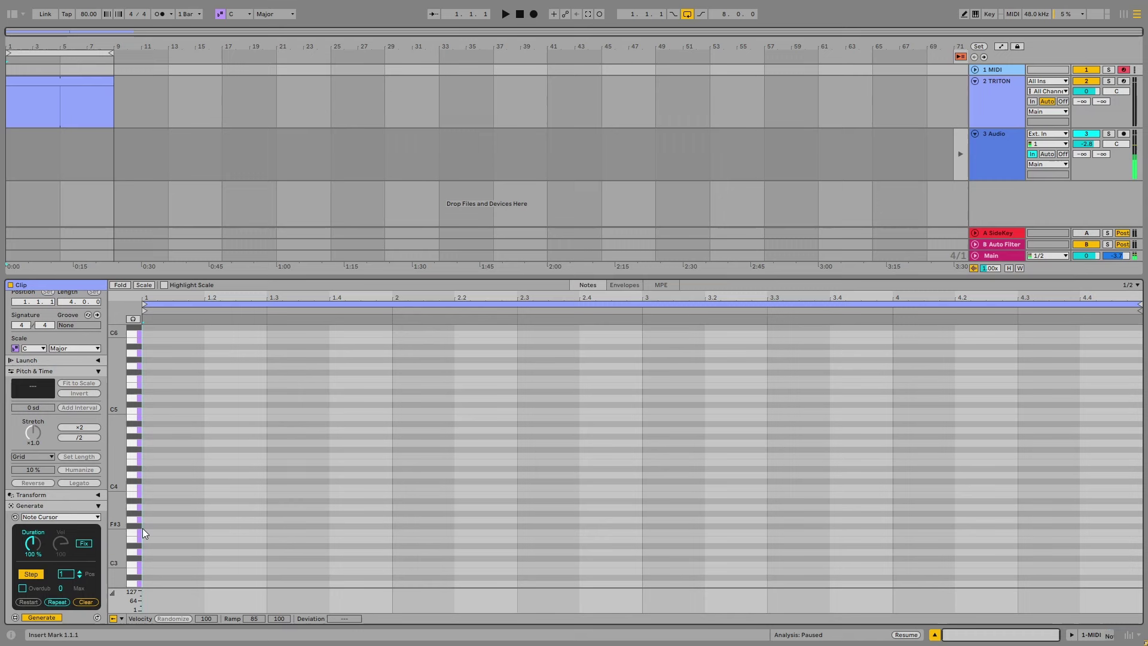
key(u)
key(o)
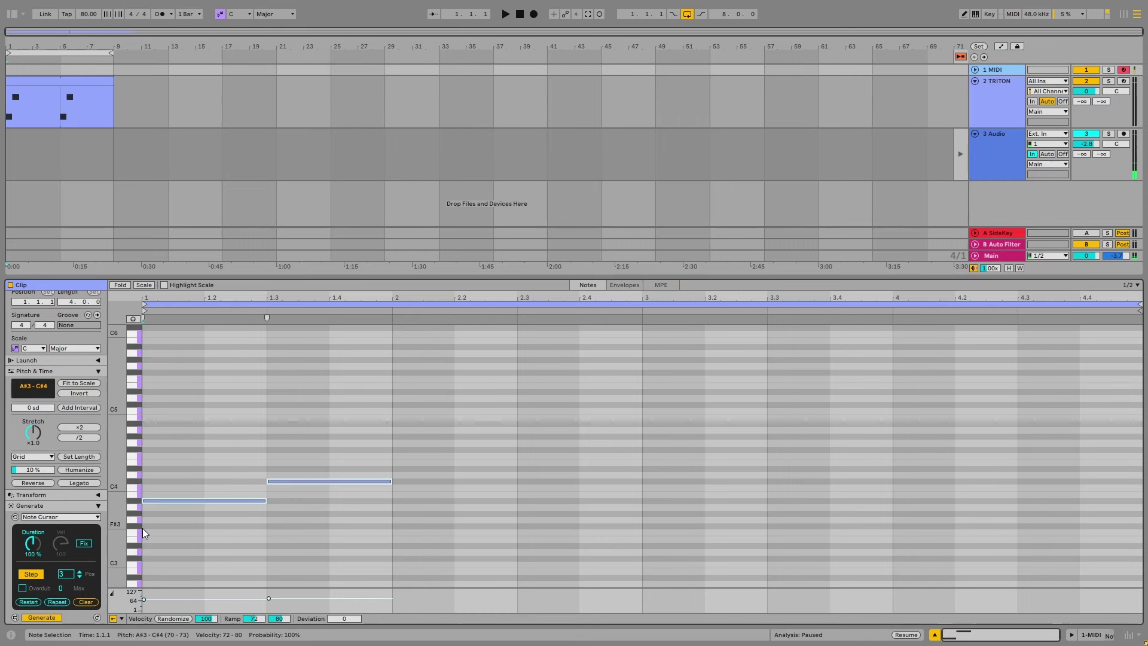
key(p)
key(x)
key(t)
key(u)
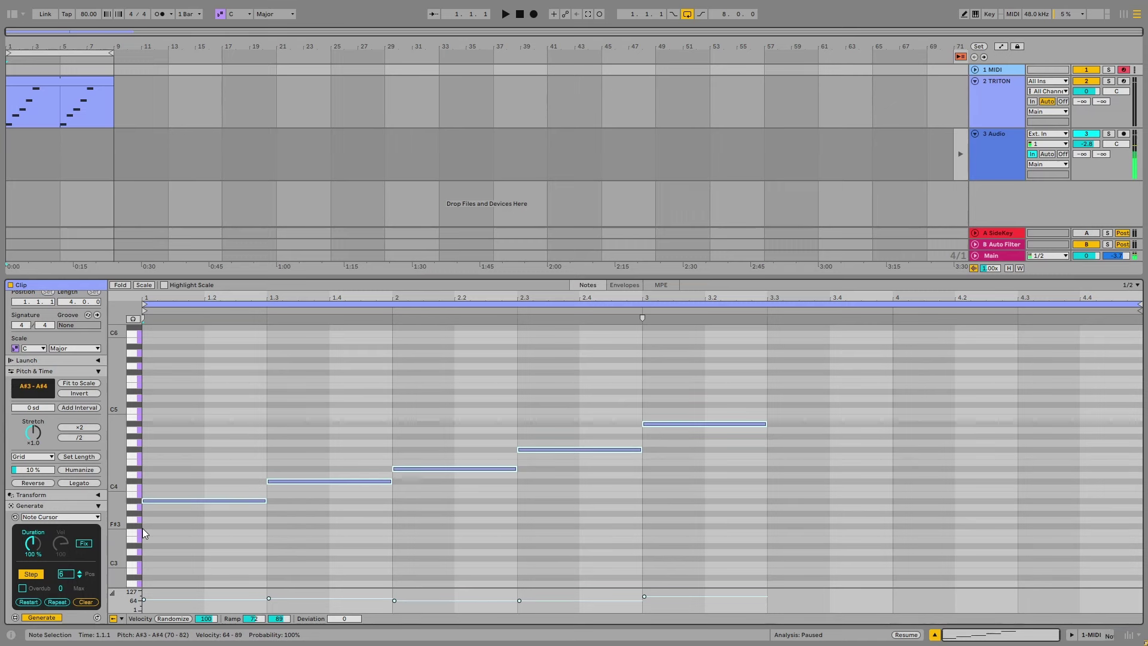
Step: Continue the step sequence with three-note chords at 3.3, 4 and 4.3, filling the clip to its end
key(z)
key(t+u+p)
key(e+y+o)
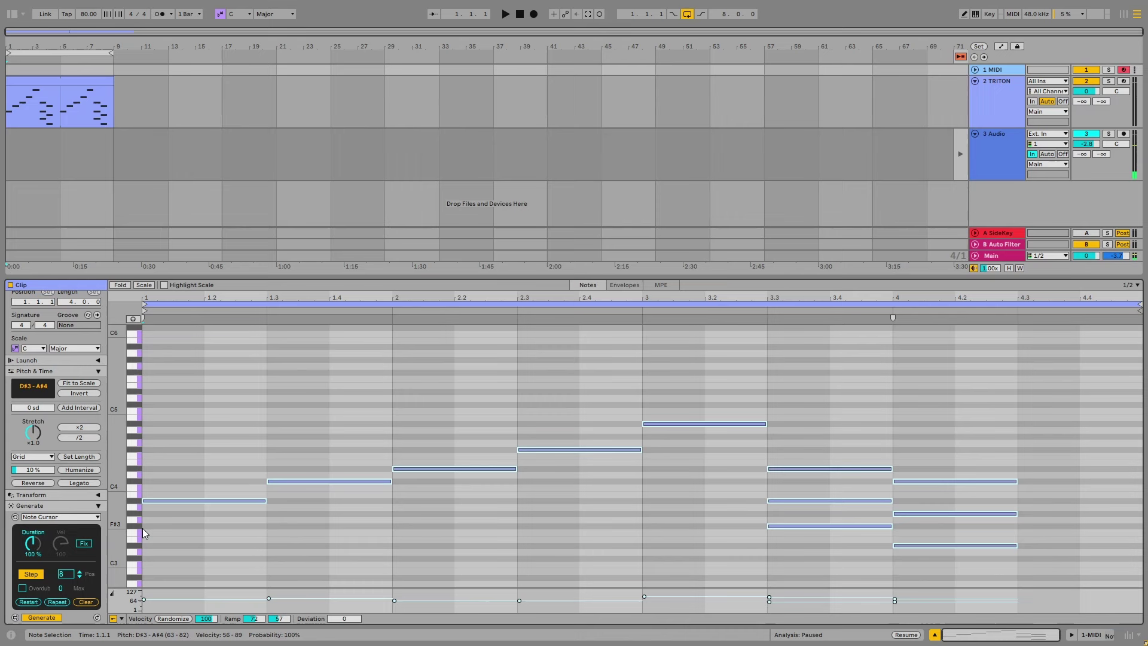
key(x)
key(w+t+u)
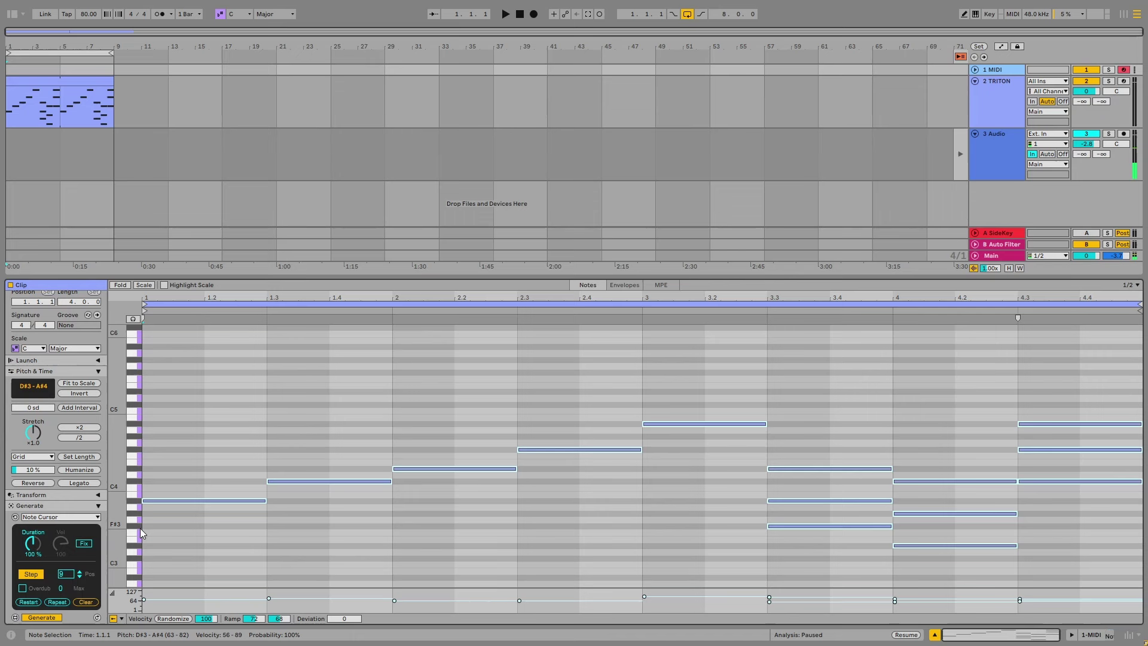
Step: Clear the step-entered notes and turn on Overdub to layer a low line from D#2 beneath a descending F#4 to G#3 melody
click(27, 603)
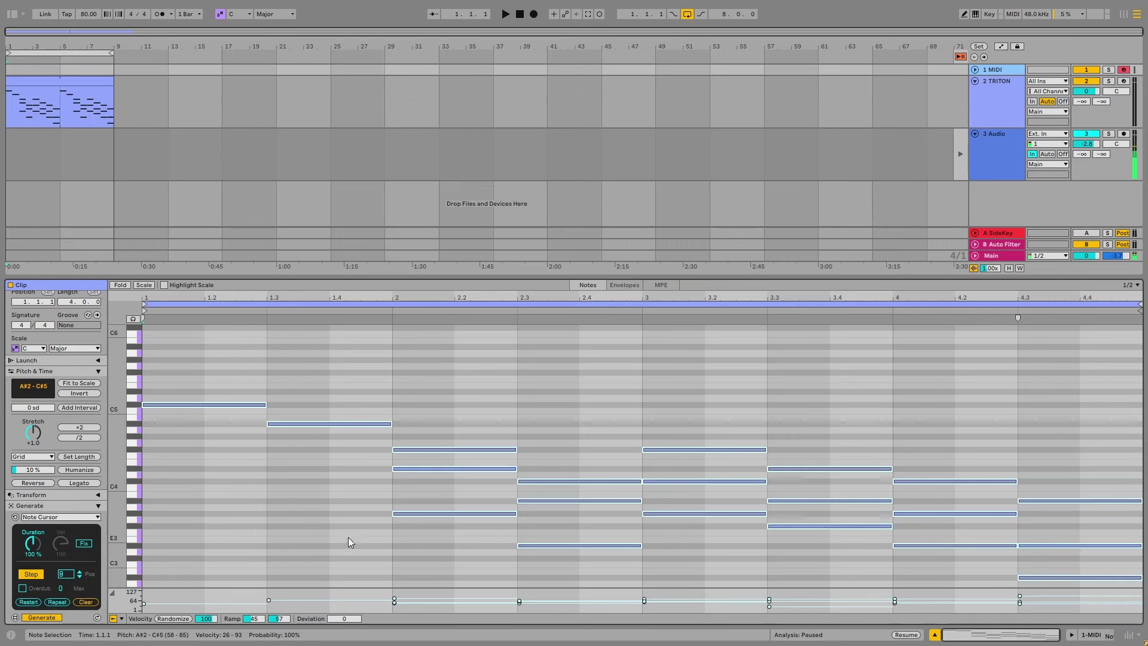
click(89, 602)
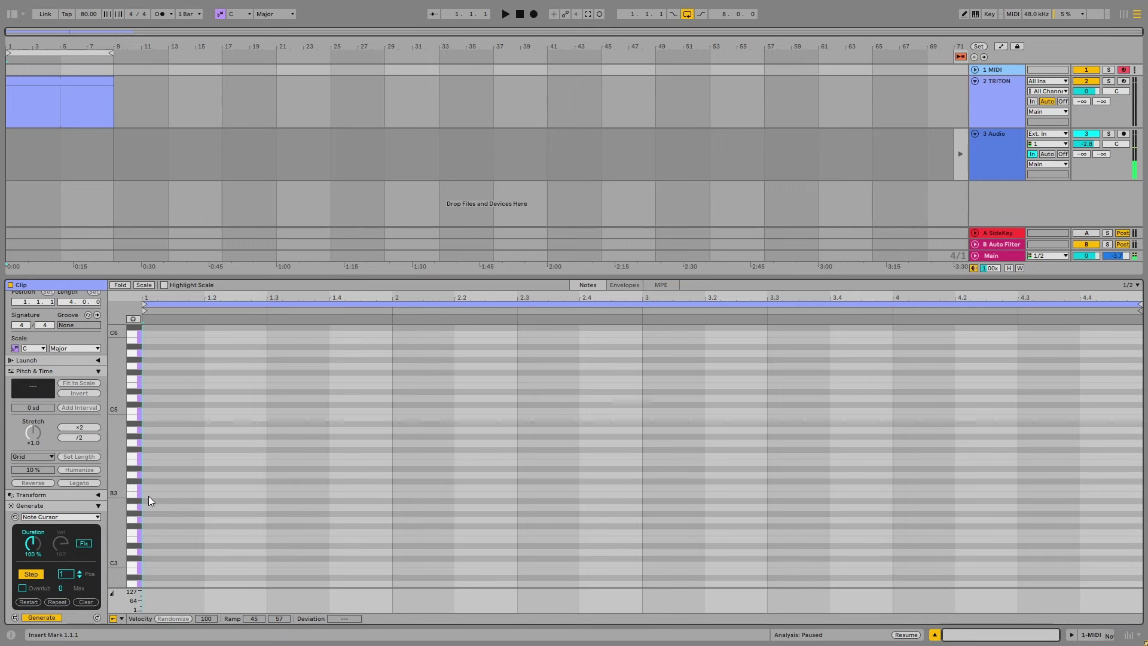
click(22, 589)
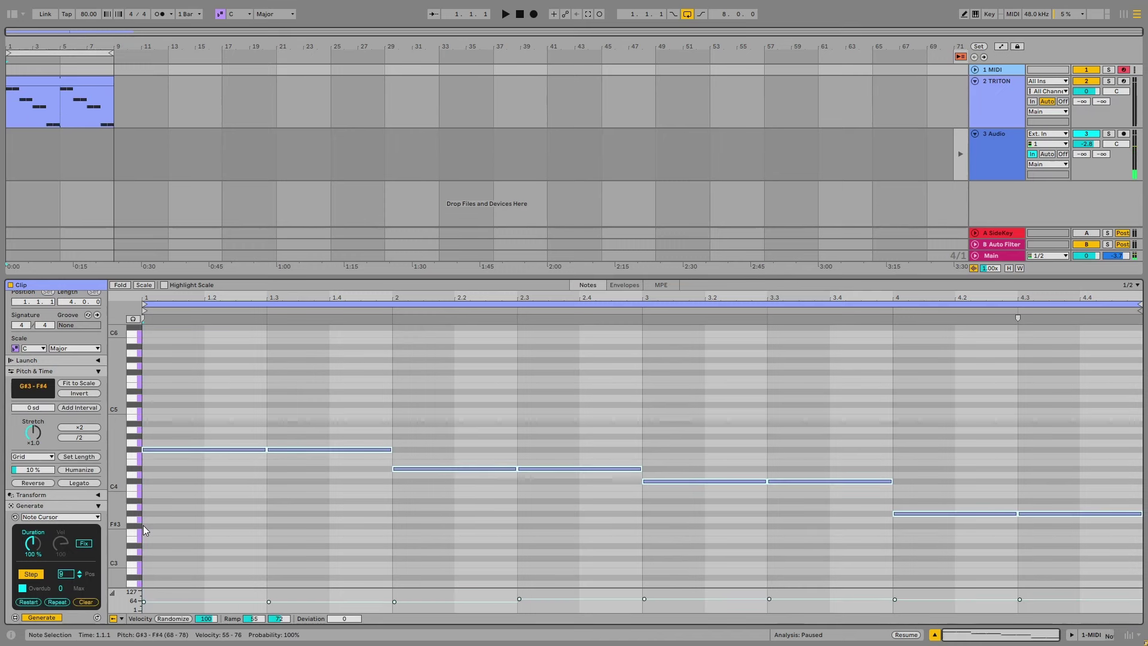
click(29, 602)
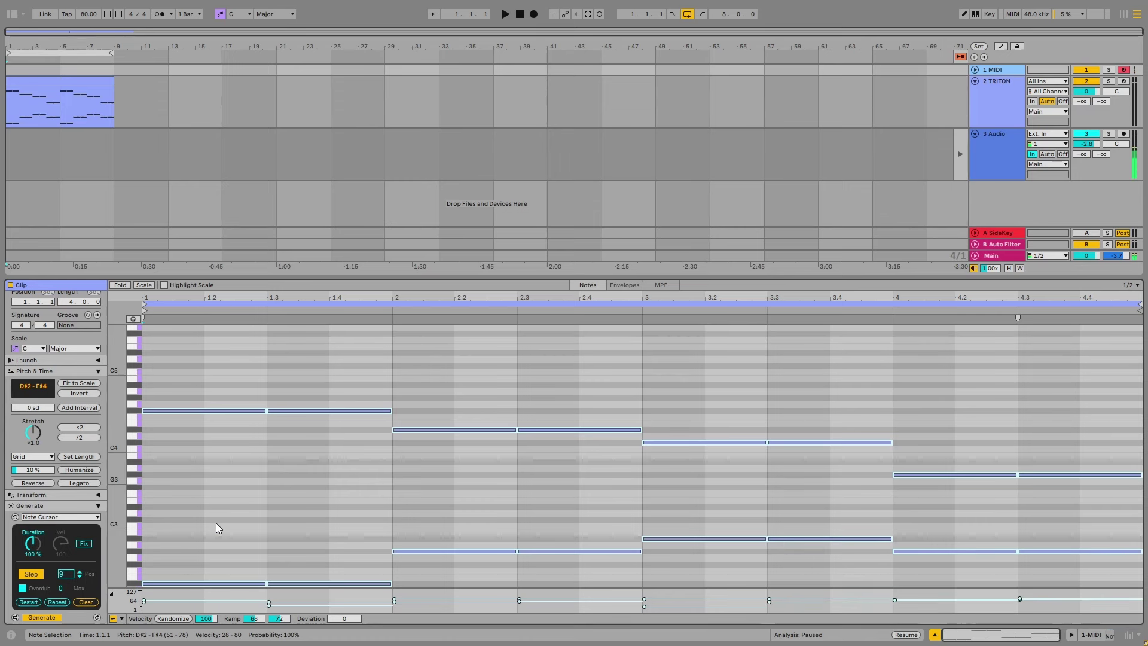
Step: Set the note grid to 1/16 and the Overdub Max value to 16
click(62, 589)
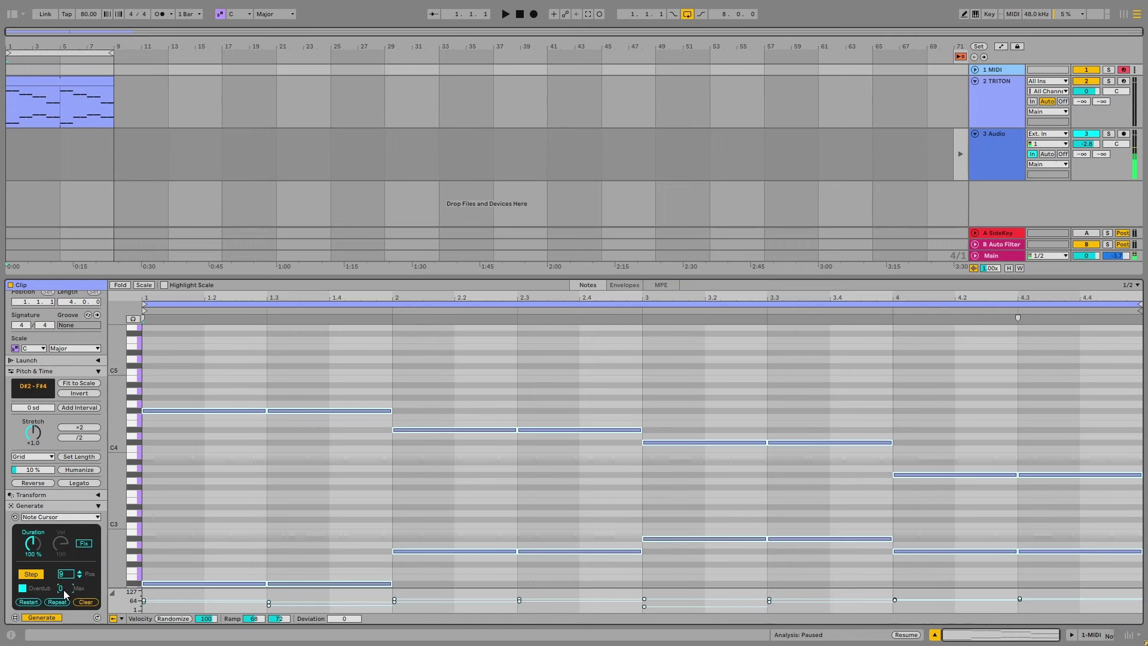
right_click(292, 460)
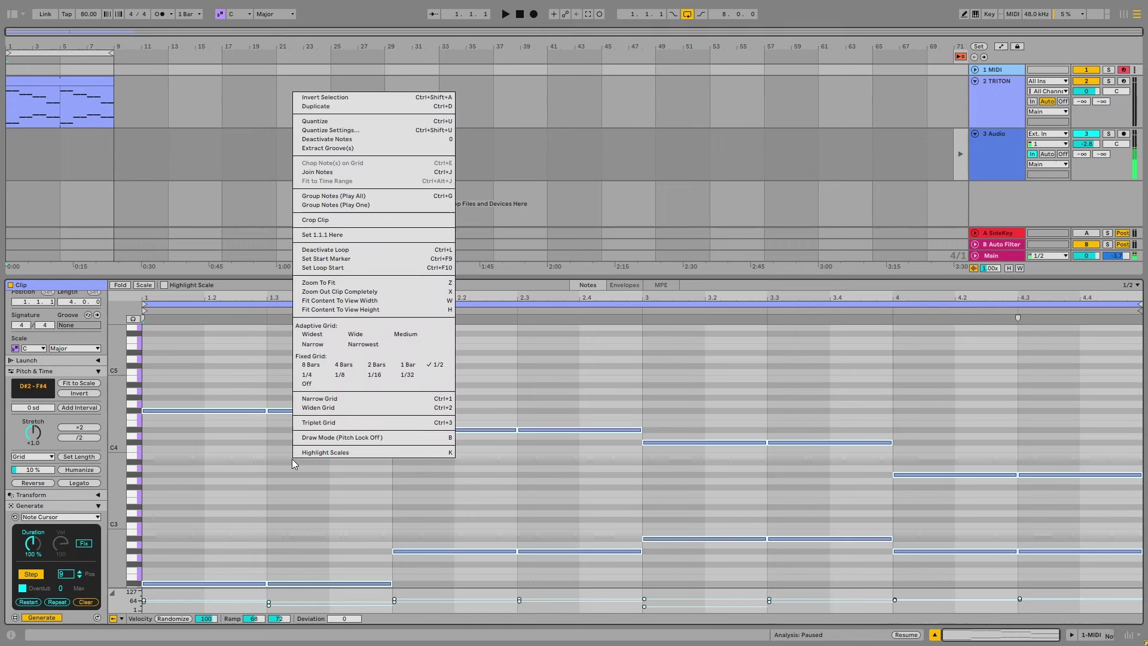
click(375, 374)
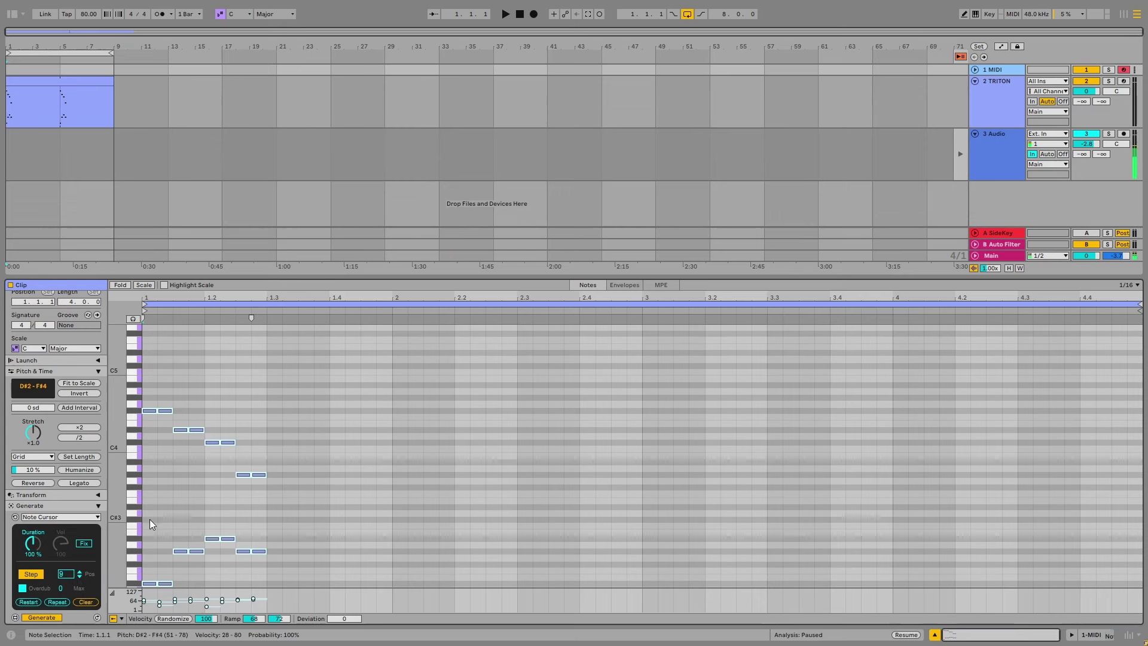
click(419, 427)
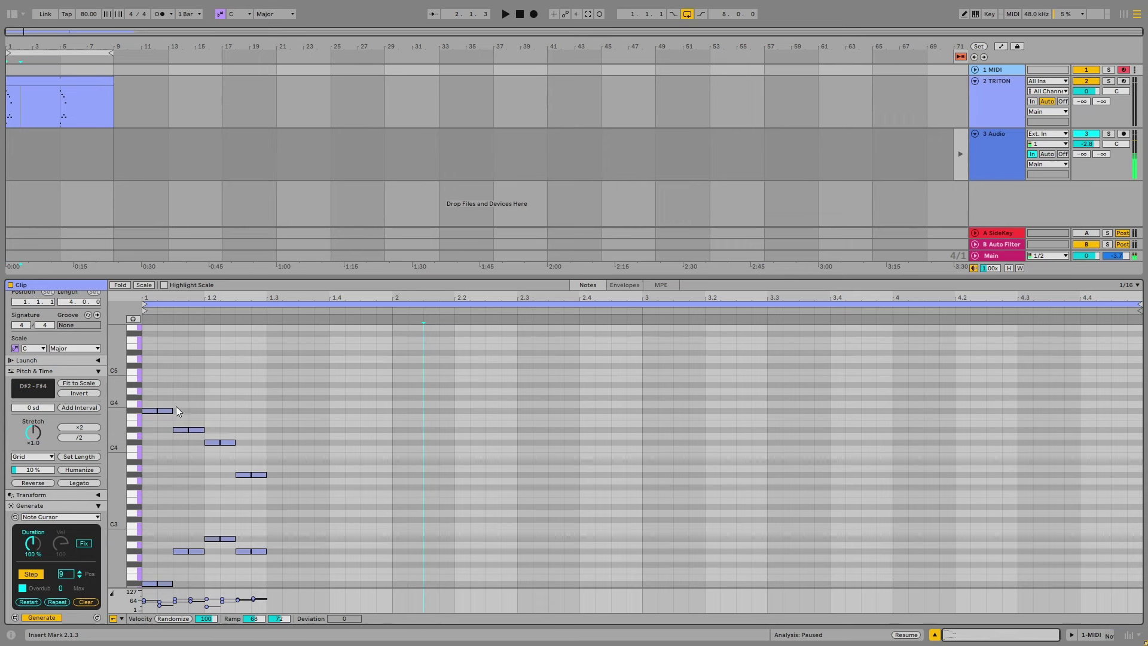
scroll(142, 385, down, 1)
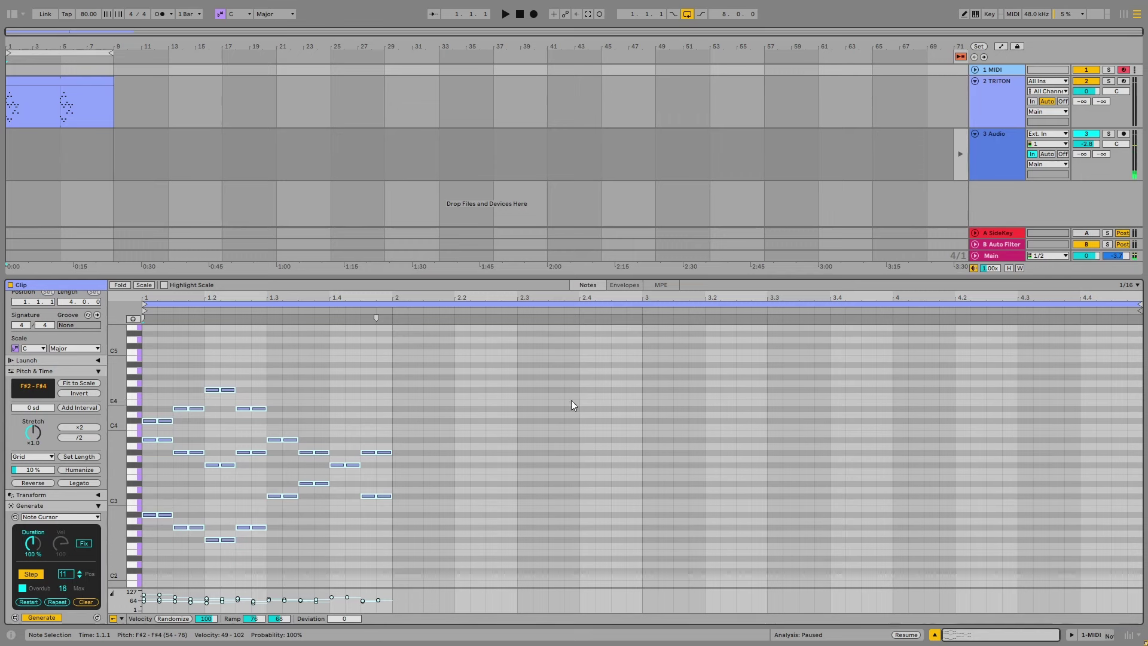
Step: Place the step sequence at 3.1.1 and overdub paired D#1, G#1, A#1 and F#1 bass notes beneath it
click(645, 384)
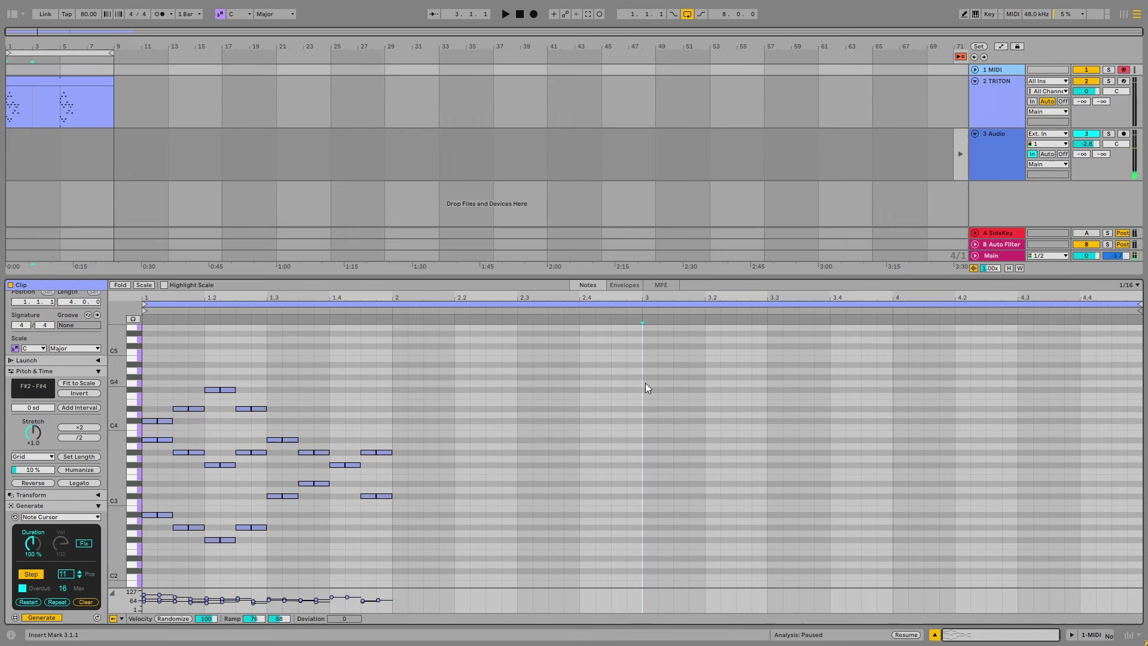
key(ctrl+v)
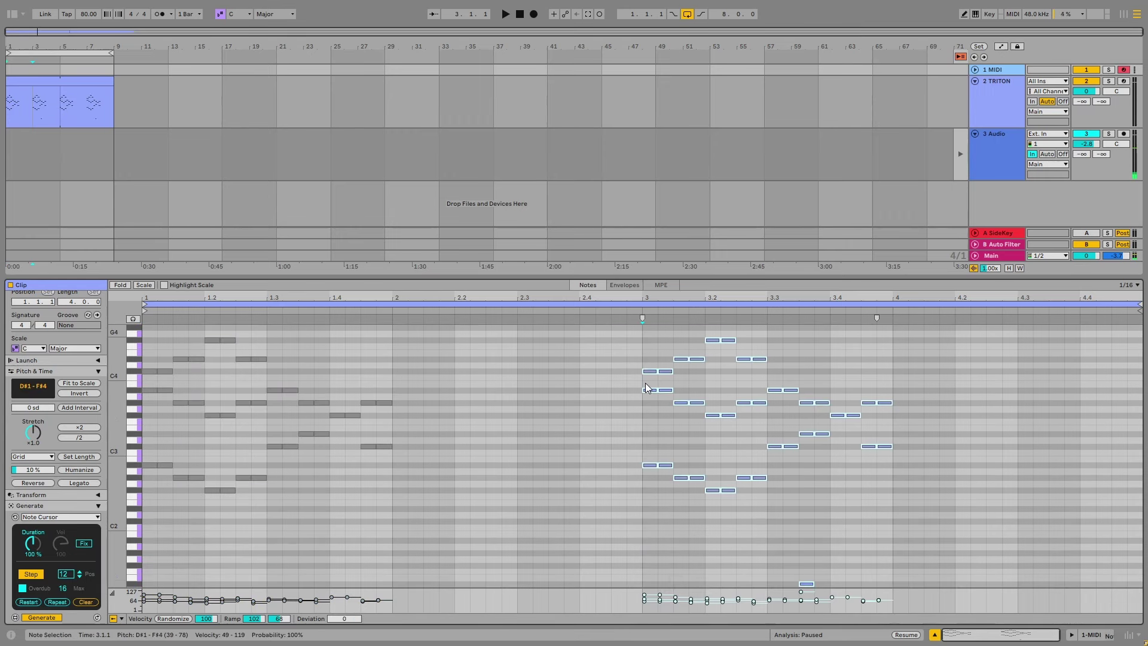
key(a)
key(y)
key(u)
key(y)
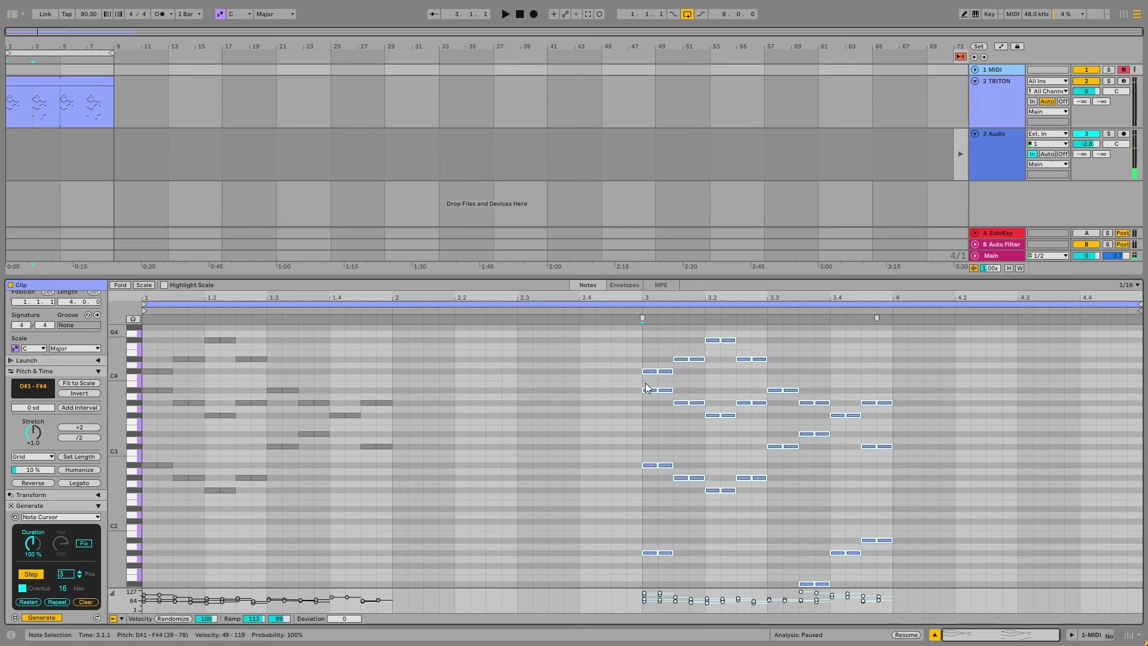
key(t)
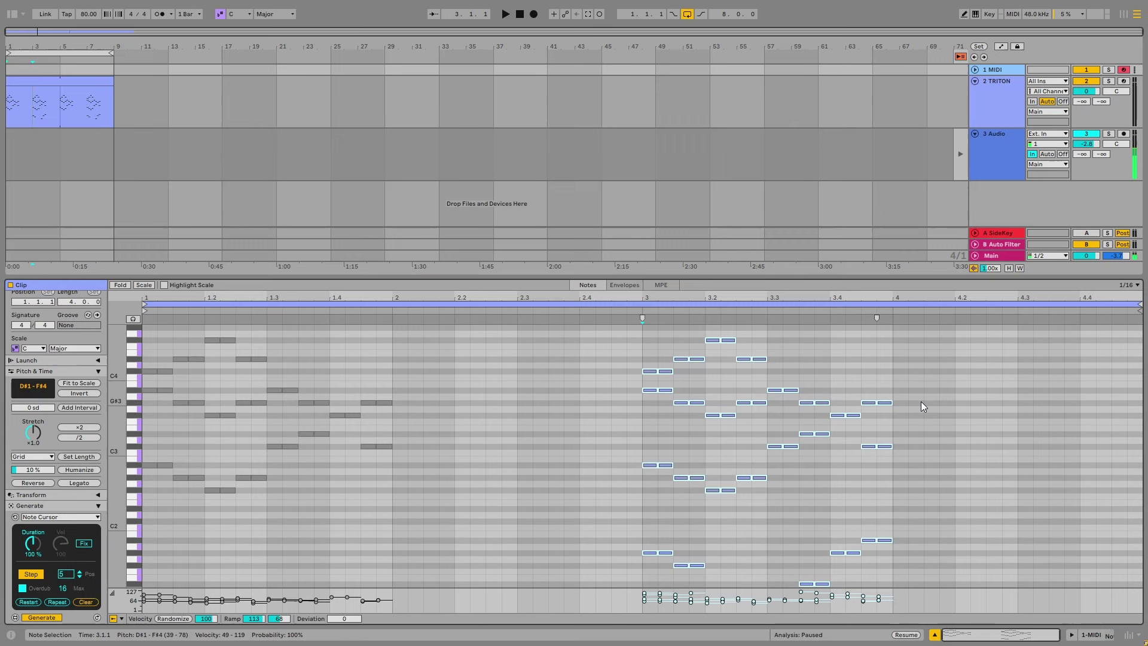
Step: Generate the stored step sequence at 4.3.1 and clear it
click(1018, 403)
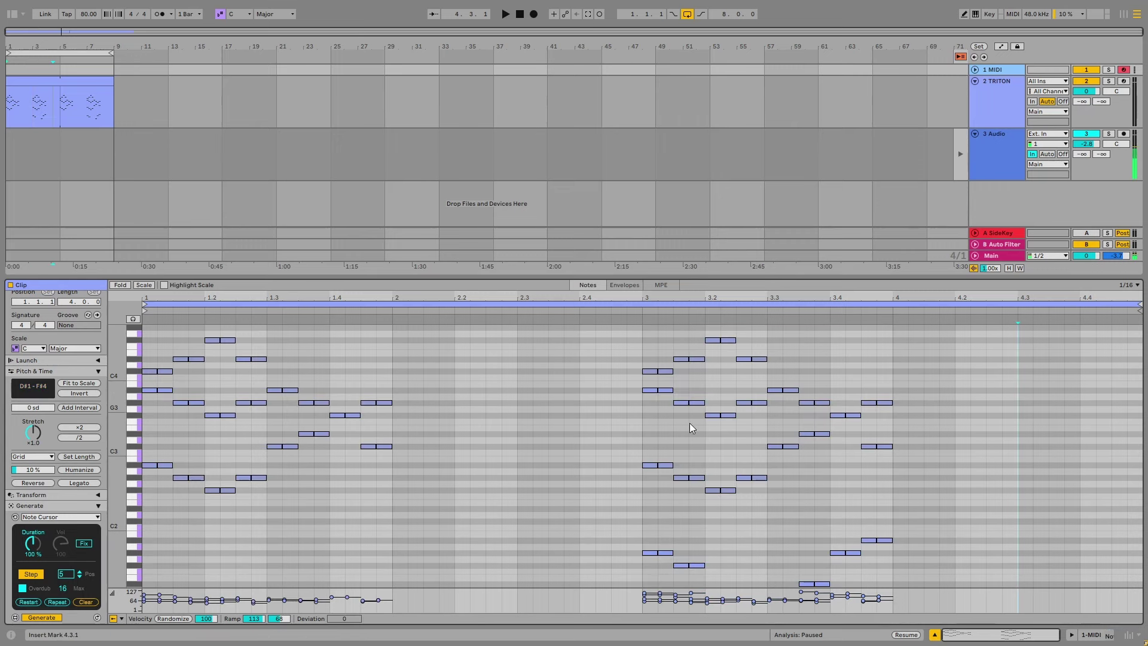
click(97, 617)
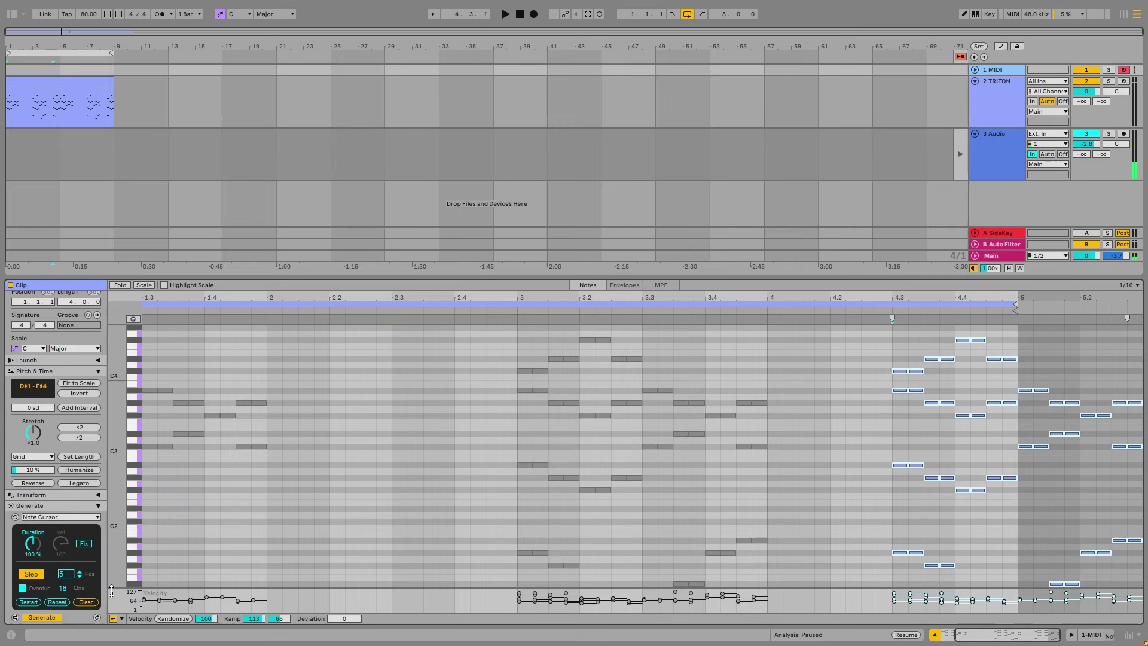
click(85, 603)
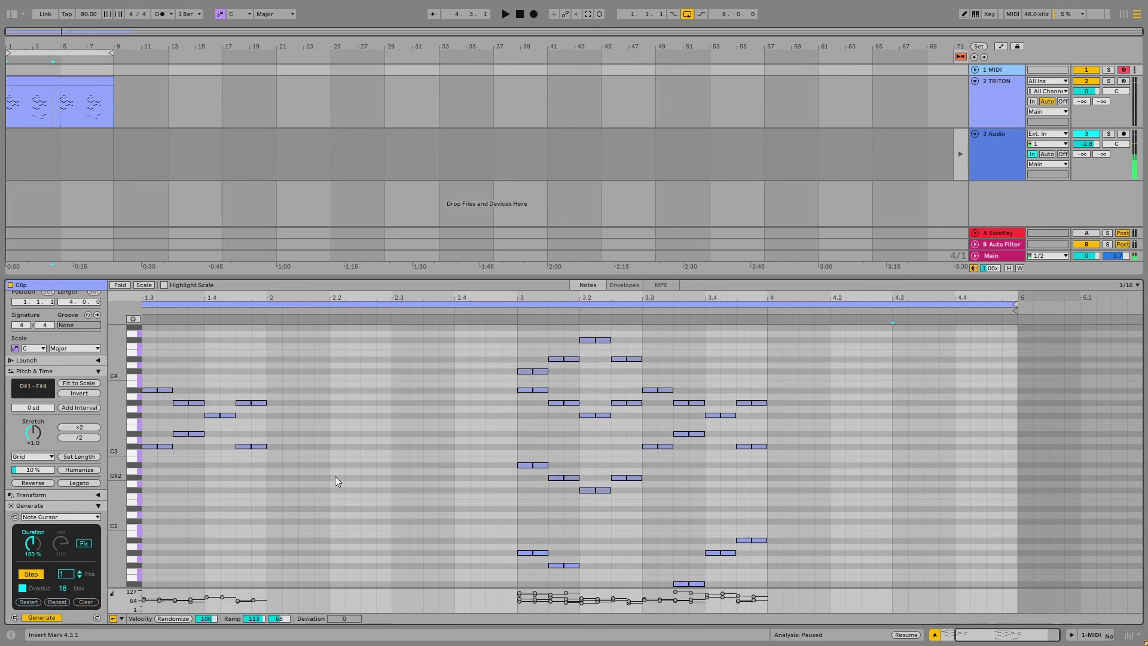
Step: Enter new three-note chords on 1/16 steps from 1.1.1 and repeat the final D#3, A#3 and D#4 chord four times
drag(335, 476, 674, 466)
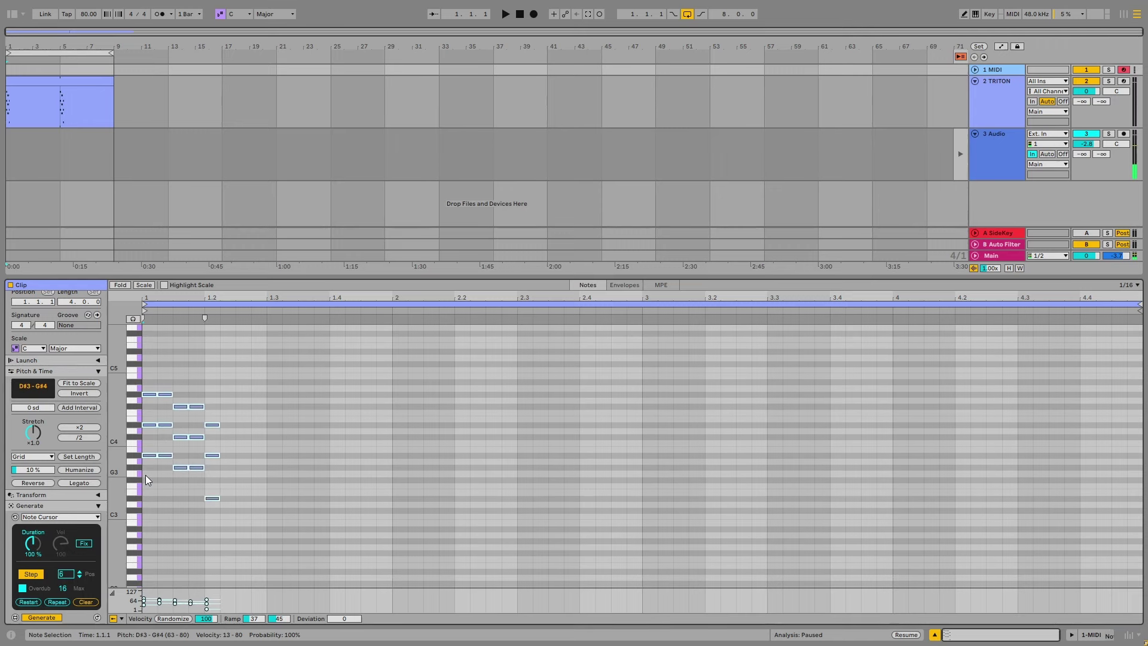
click(60, 604)
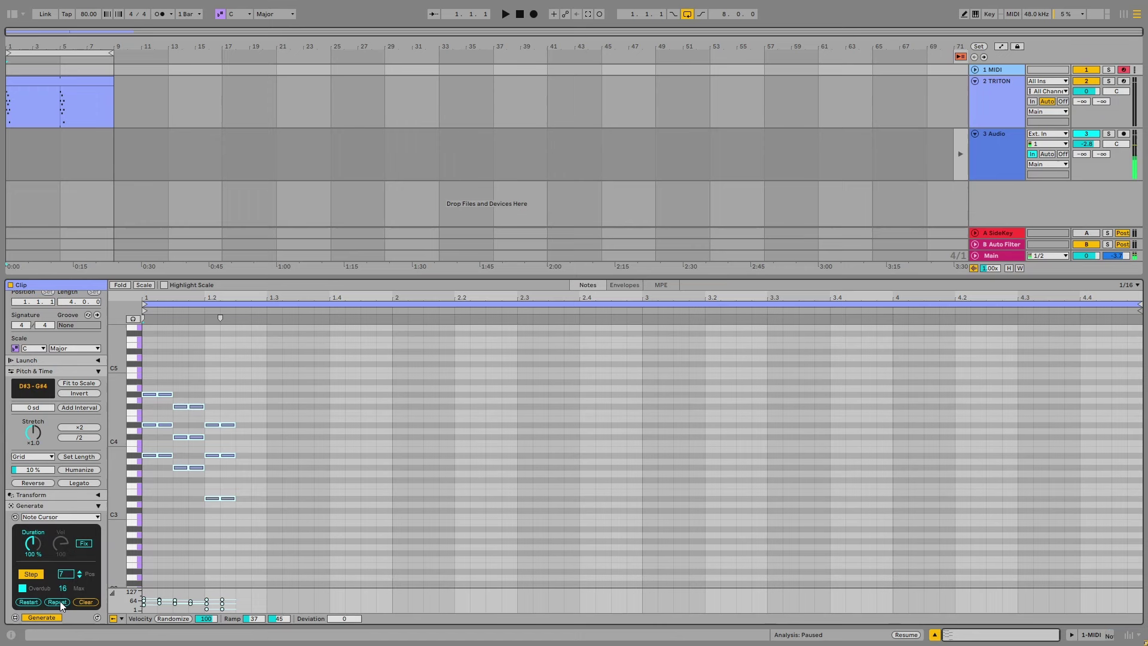
click(60, 604)
click(60, 604)
click(60, 604)
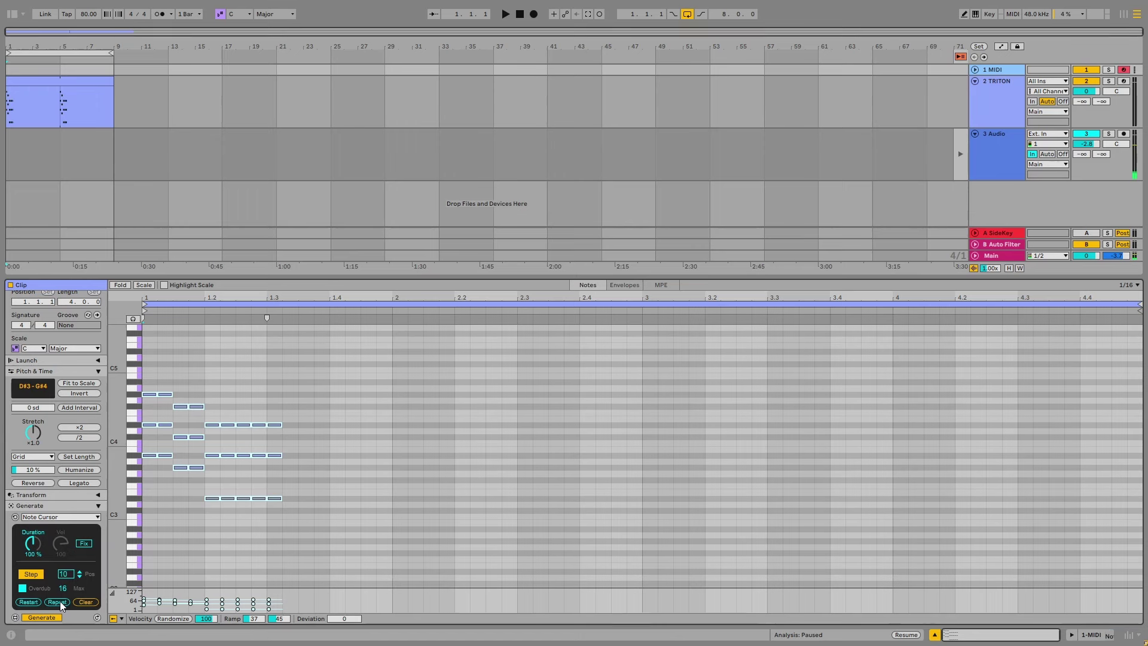
Step: Repeat the D#3, A#3 and D#4 chord once more and examine the Note Cursor Link device on the MIDI track
click(60, 604)
click(1002, 68)
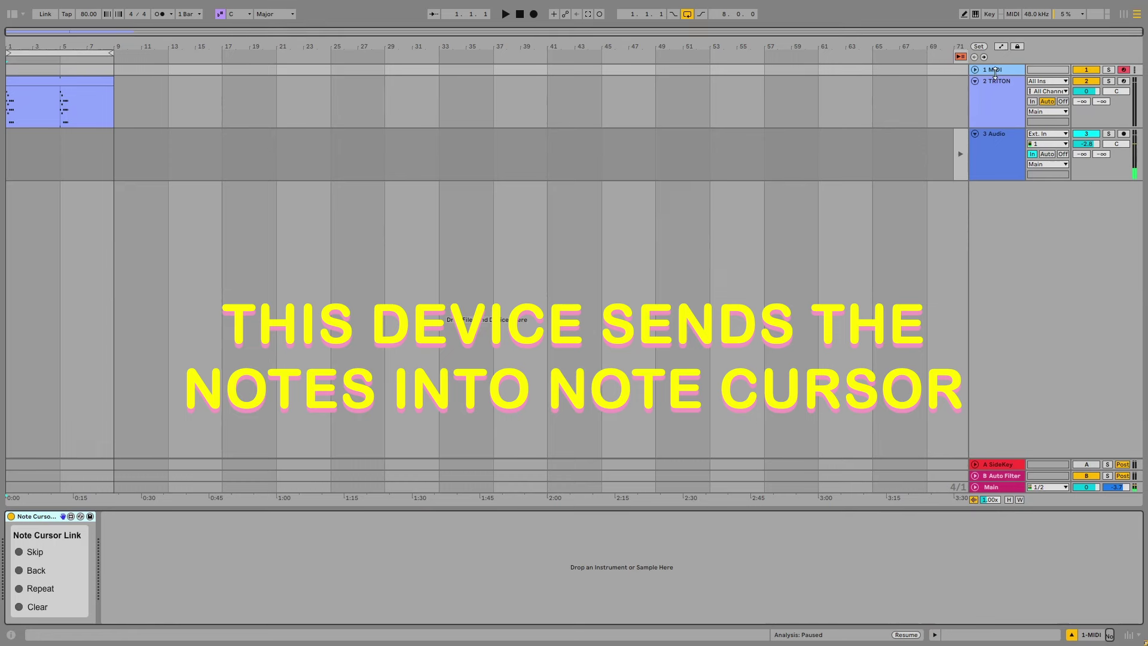
click(997, 81)
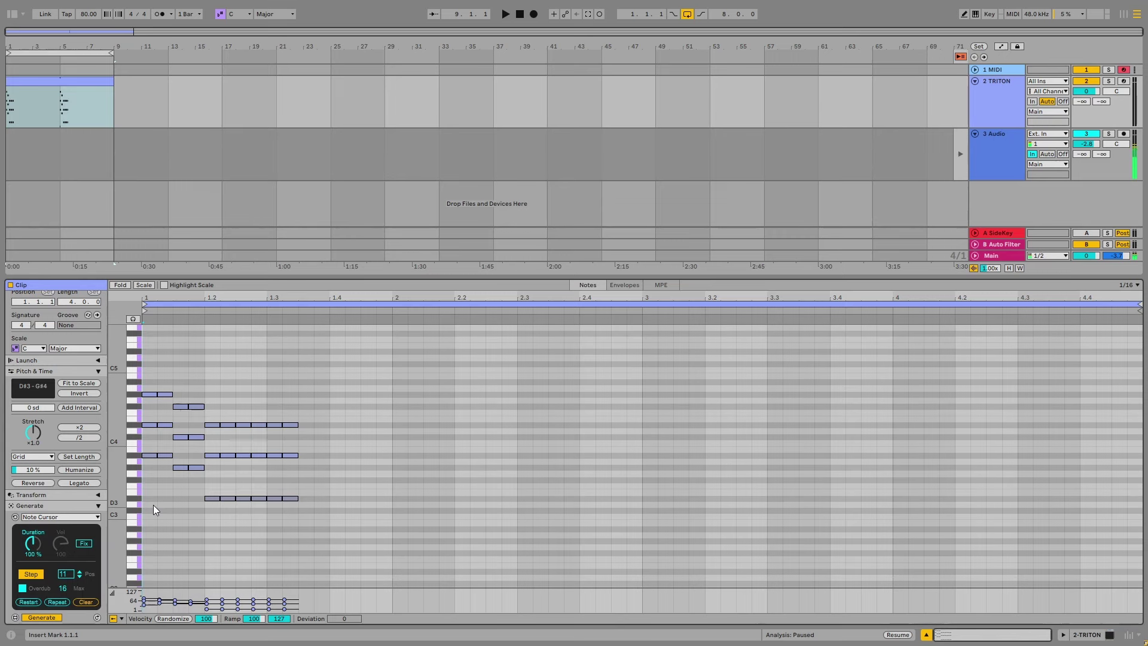
click(1007, 70)
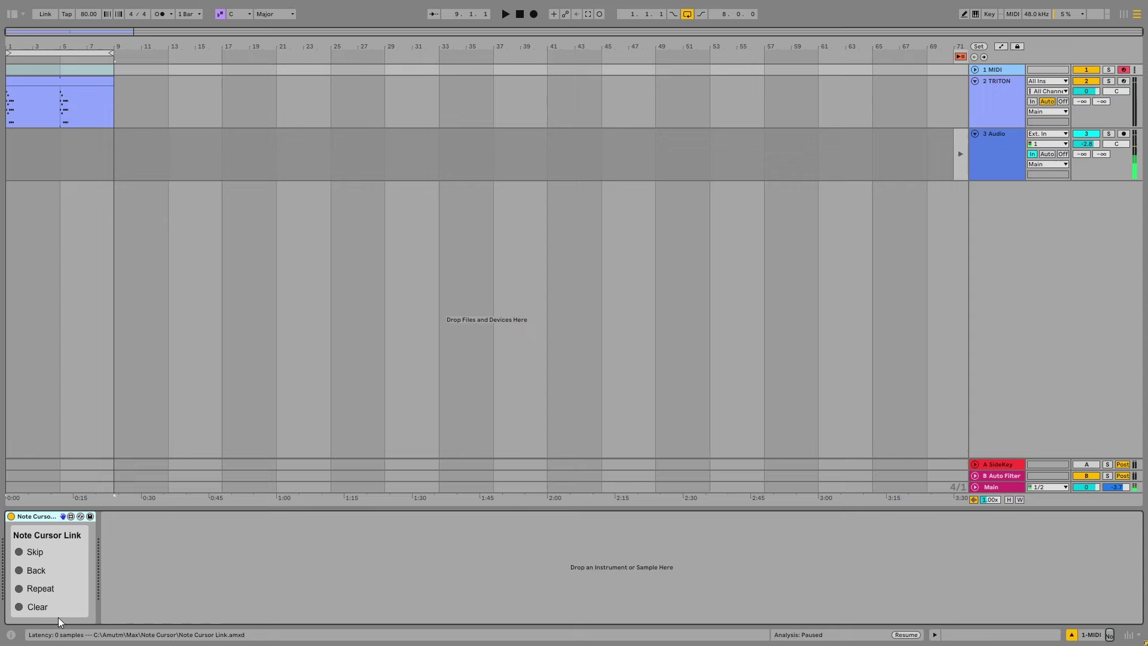
double_click(66, 80)
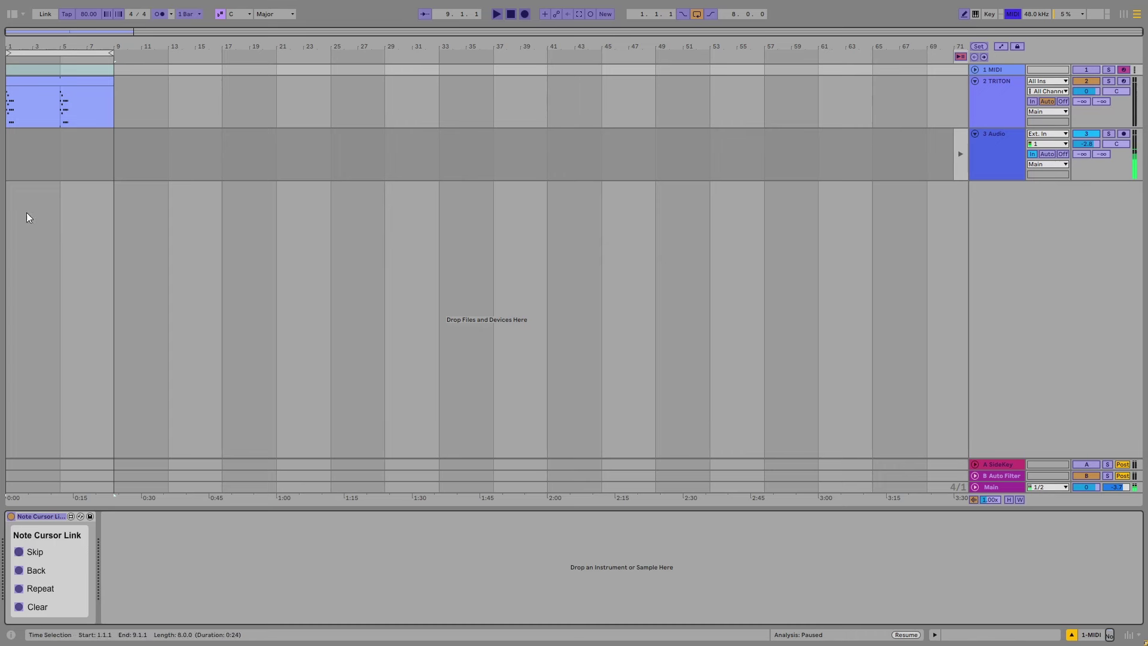
Step: Map Note Cursor Link's Skip control to CC 24, Back to CC 25, and Repeat and Clear to further MIDI controls
click(12, 14)
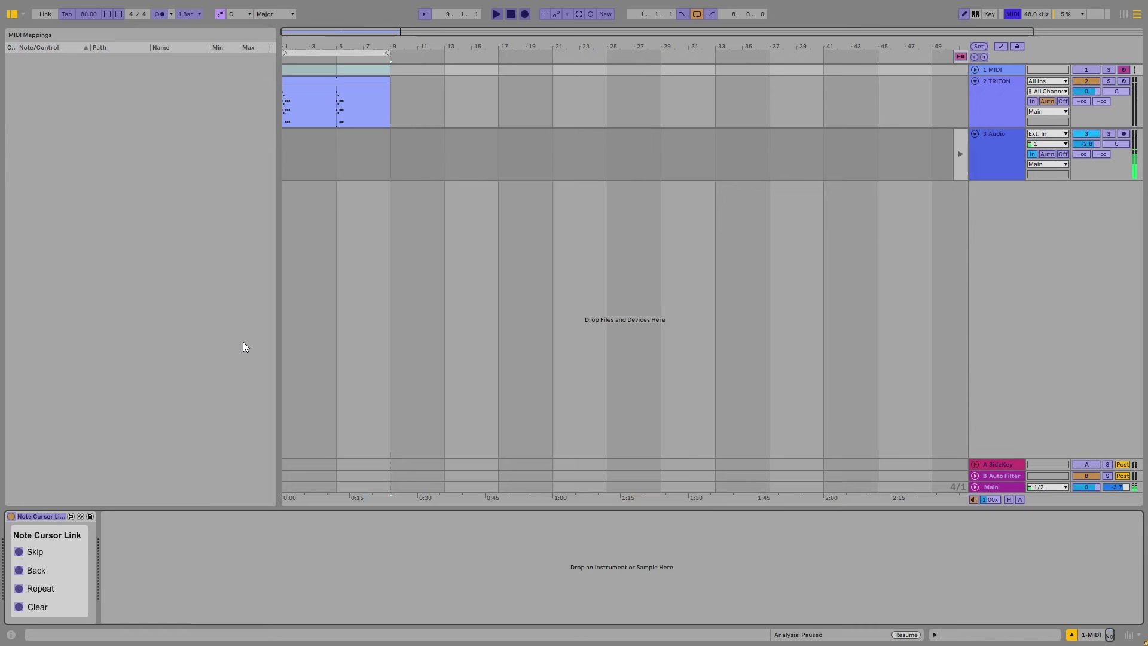
click(19, 553)
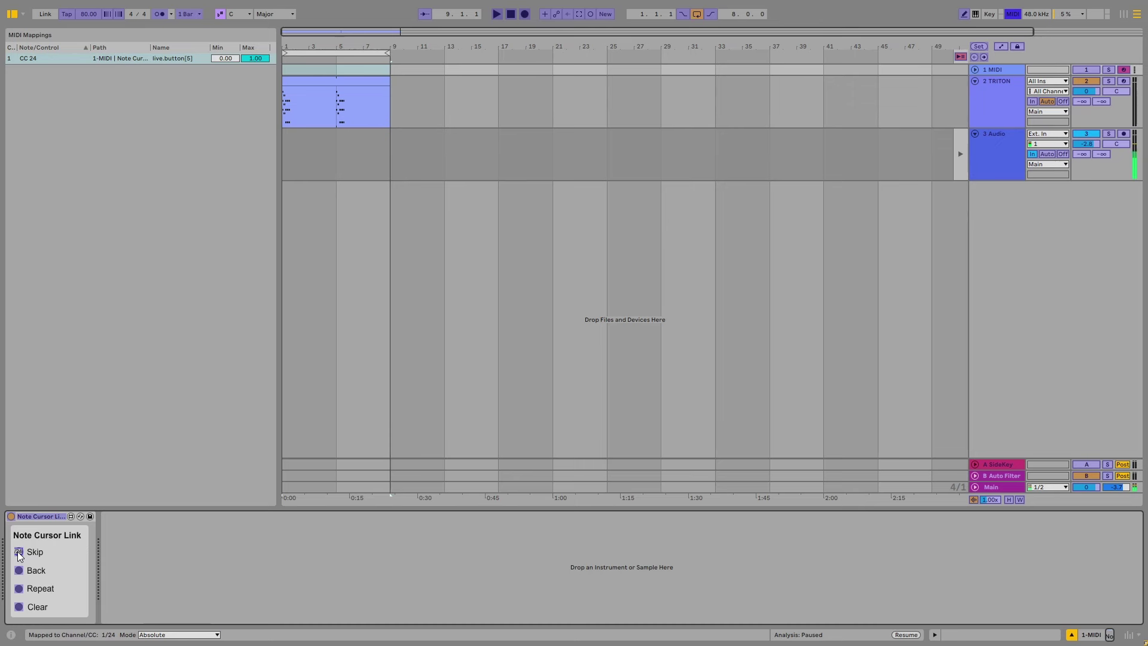
click(19, 573)
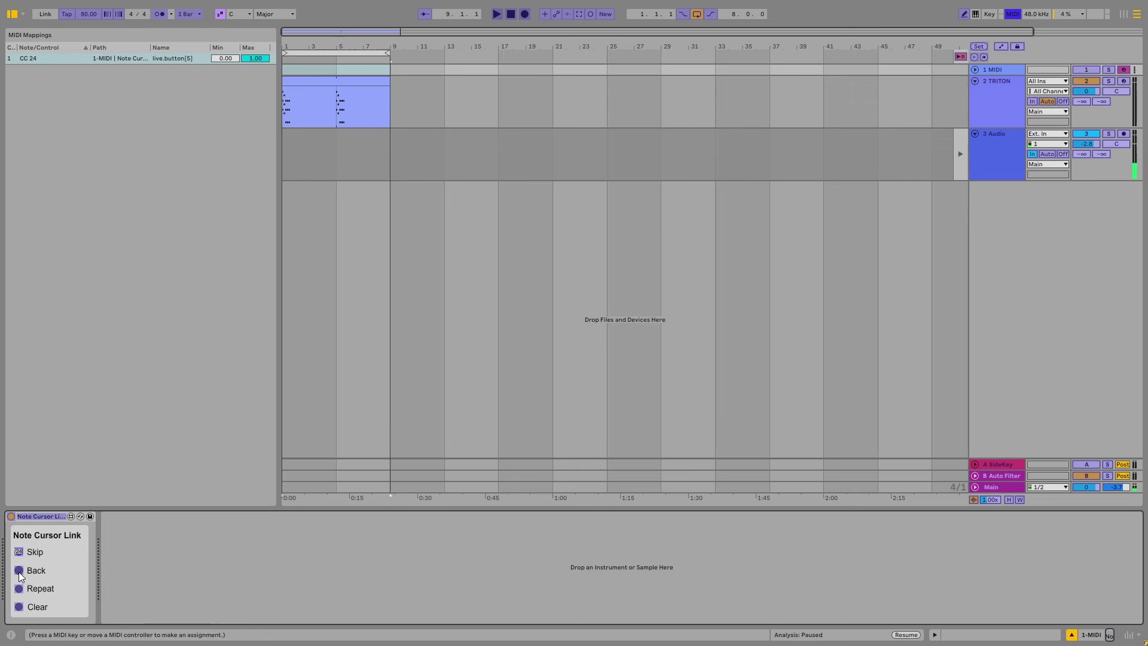
click(21, 590)
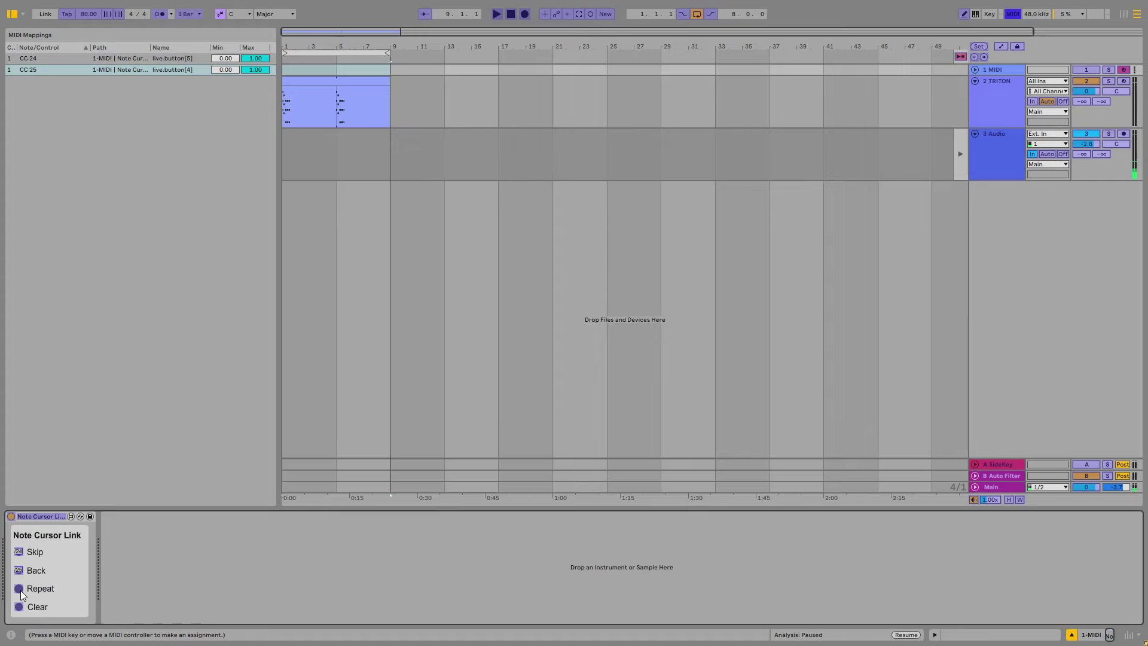
click(21, 607)
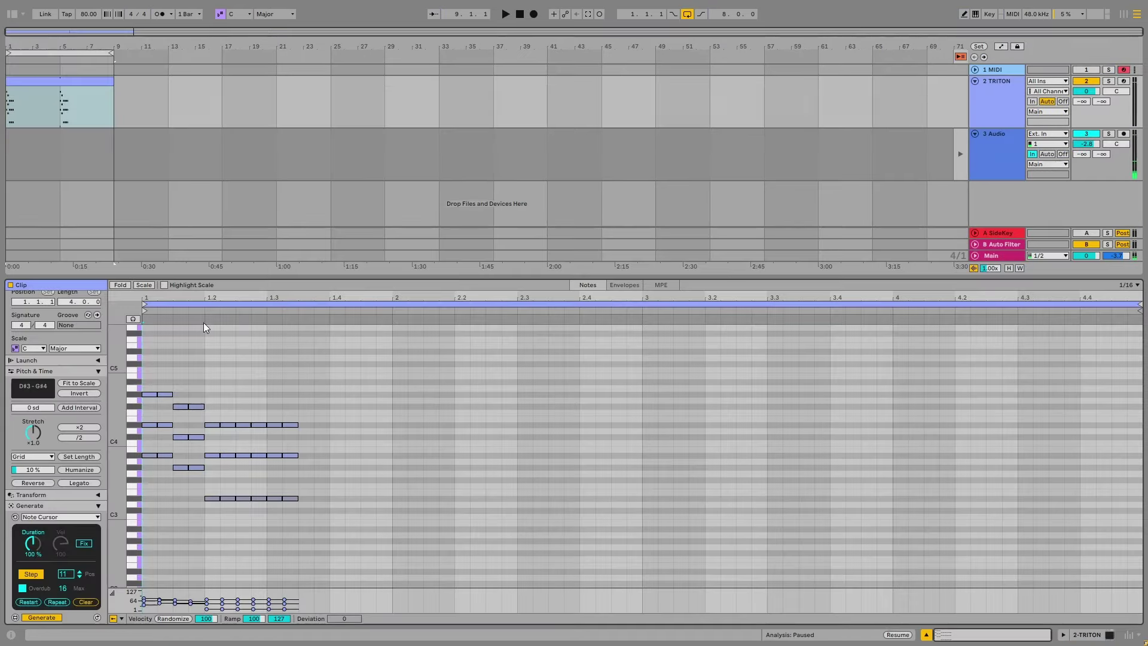
Step: Clear all notes from the TRITON clip and turn off Overdub
click(254, 409)
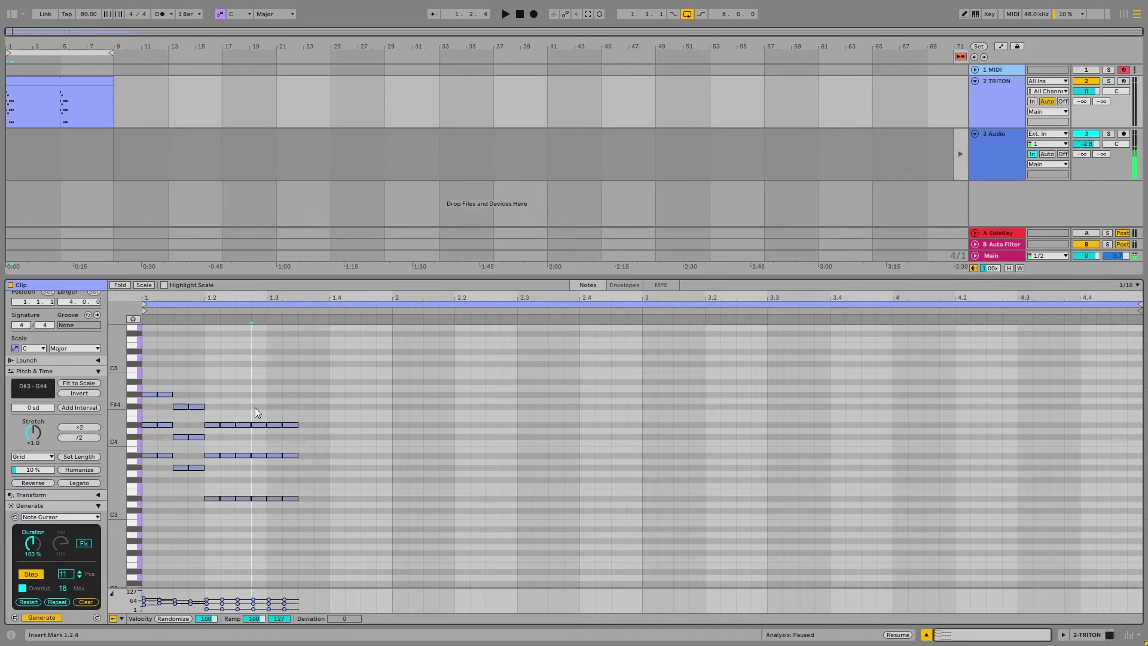
key(ctrl+a)
key(Delete)
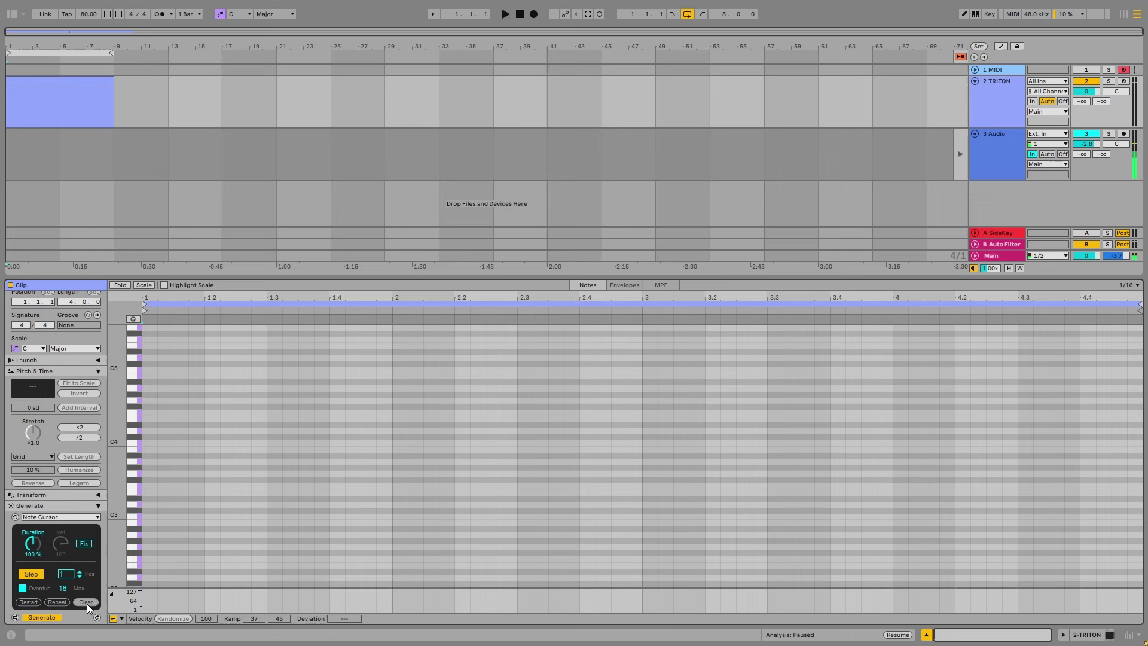
click(22, 589)
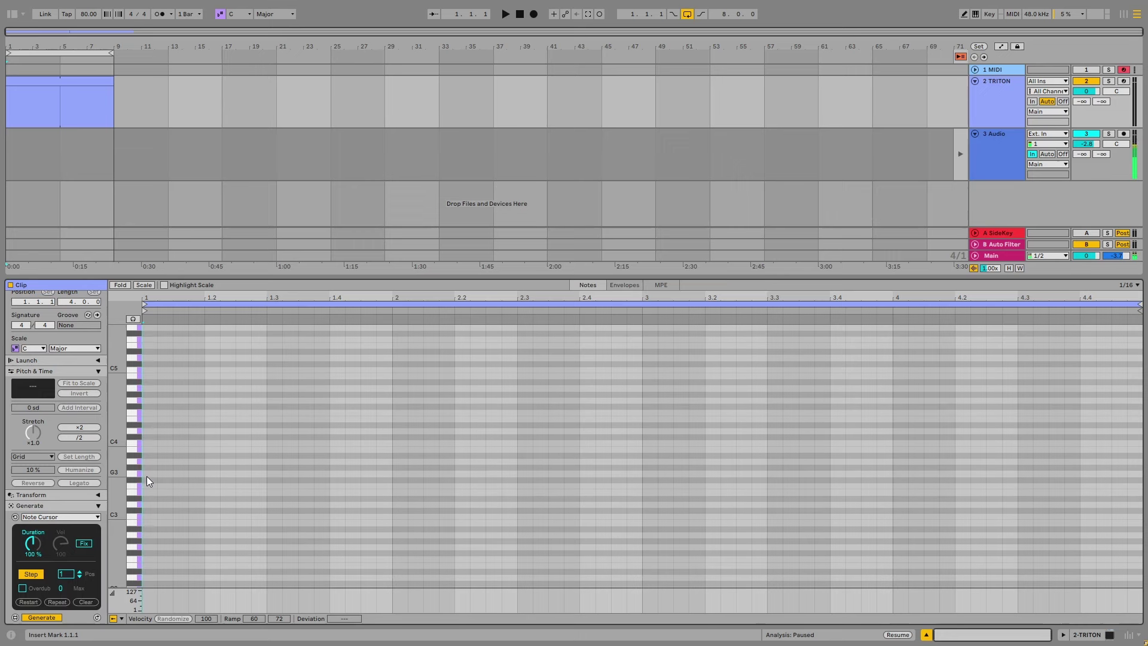
Step: Enter the 1/16 step sequence F3, G#3, G#3, D#3, D#3, C#3, C#3, A#2 from 1.1.1
key(f)
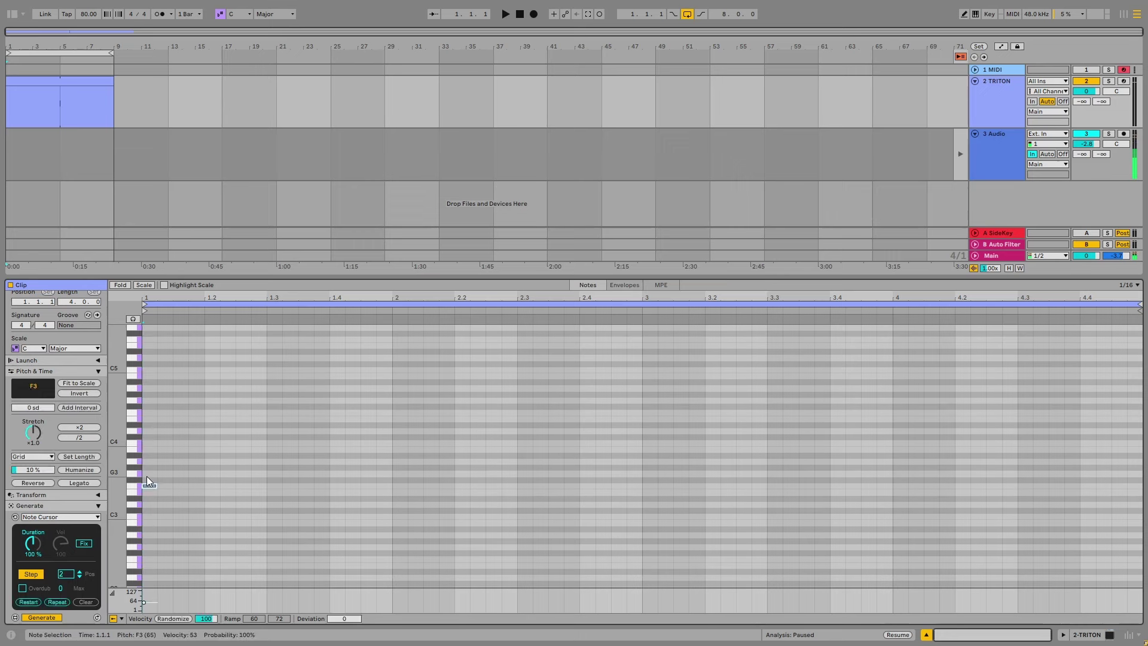
key(y)
key(y)
key(e)
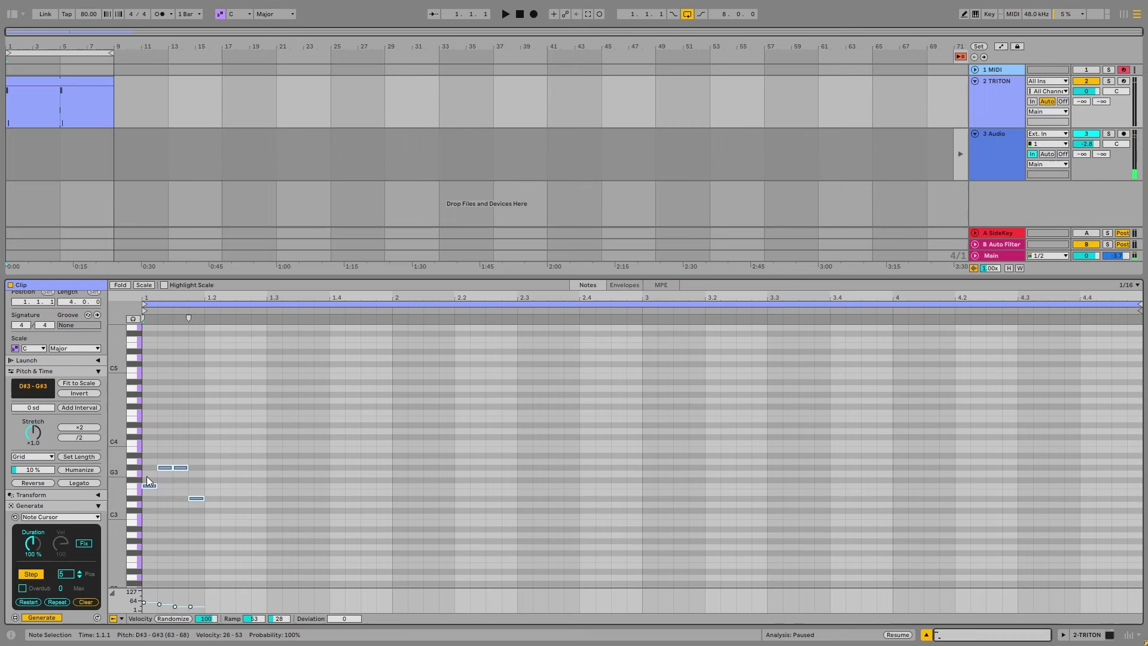
key(e)
key(w)
key(w)
key(z)
key(u)
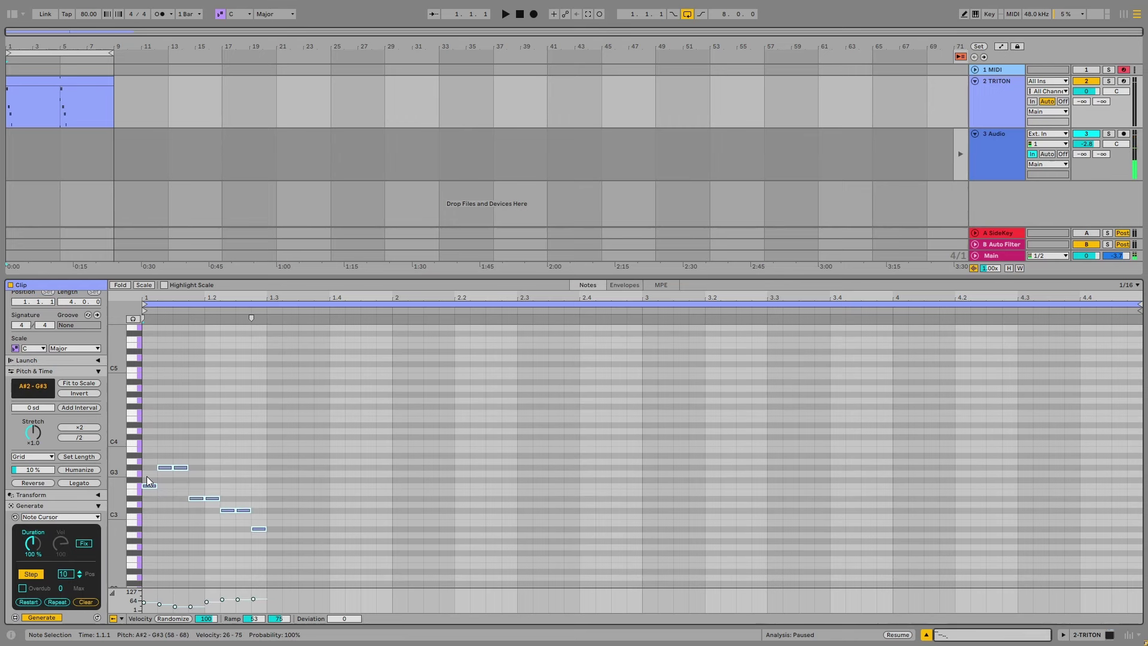
Step: Extend the sequence with single notes, skipped steps and chords up to 2.4.3, and clear it
key(y)
key(e)
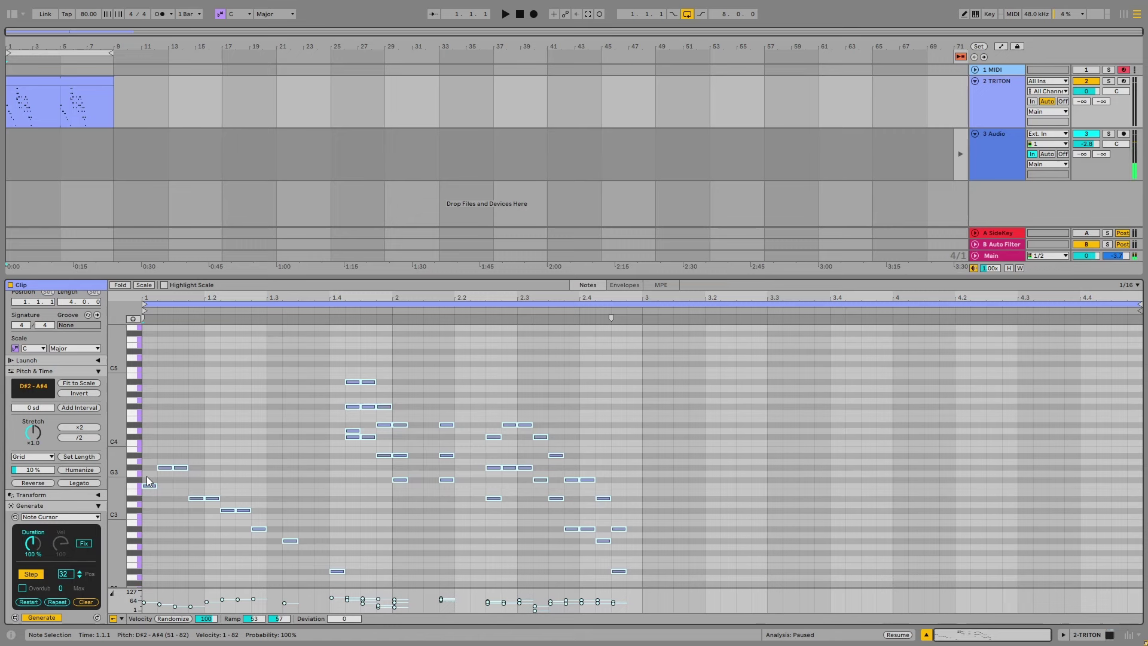
key(Delete)
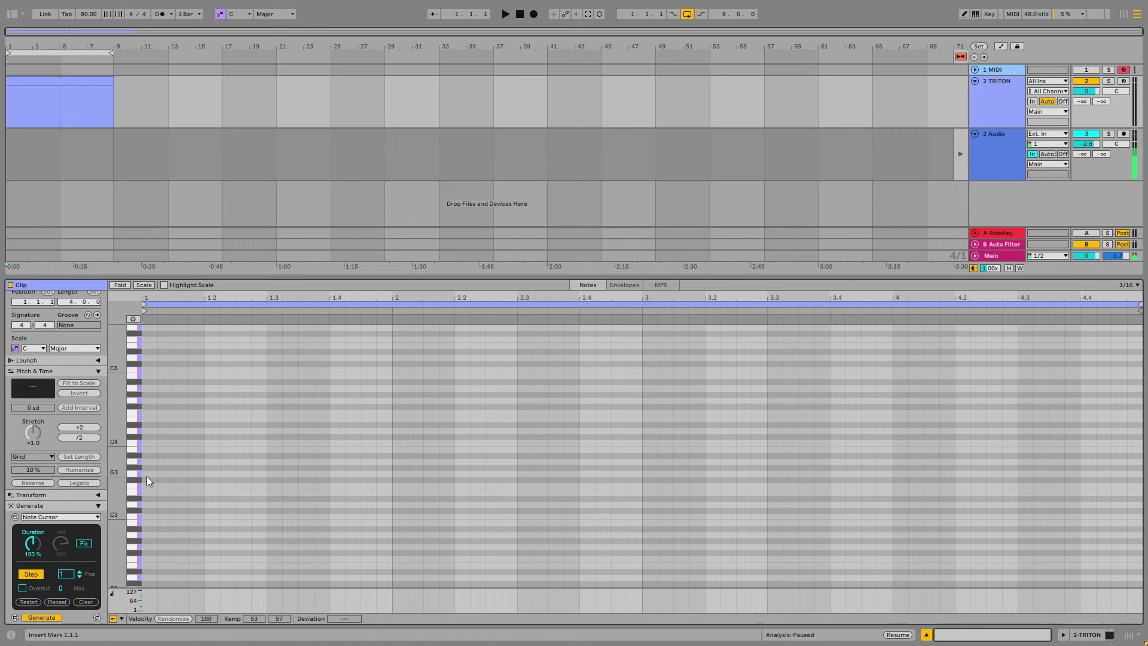